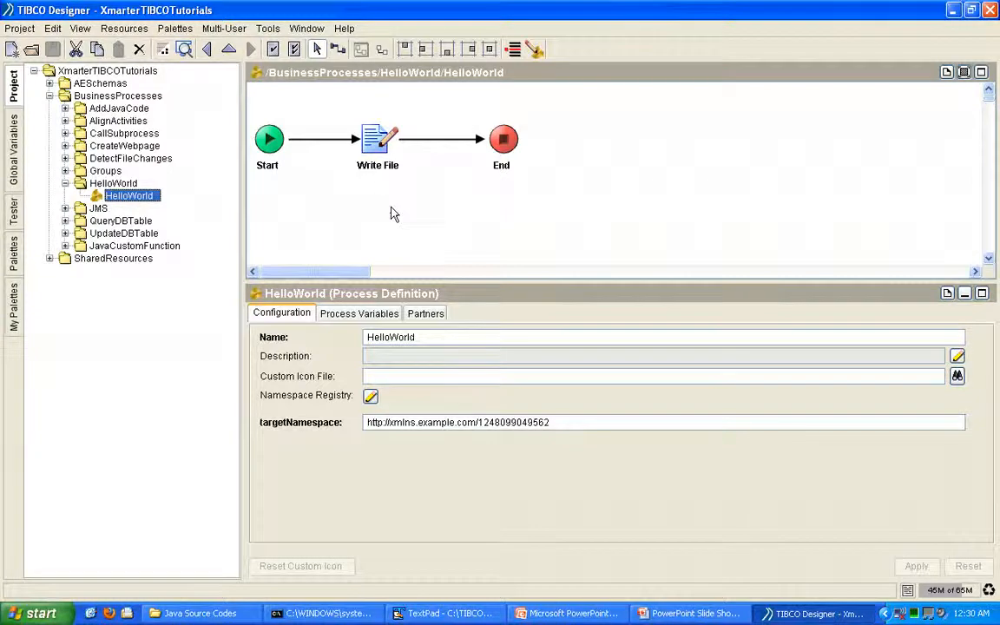
# Step: Open the XPath formula builder for the Write File activity's textContent input and look through its data, functions and constants
pyautogui.click(377, 173)
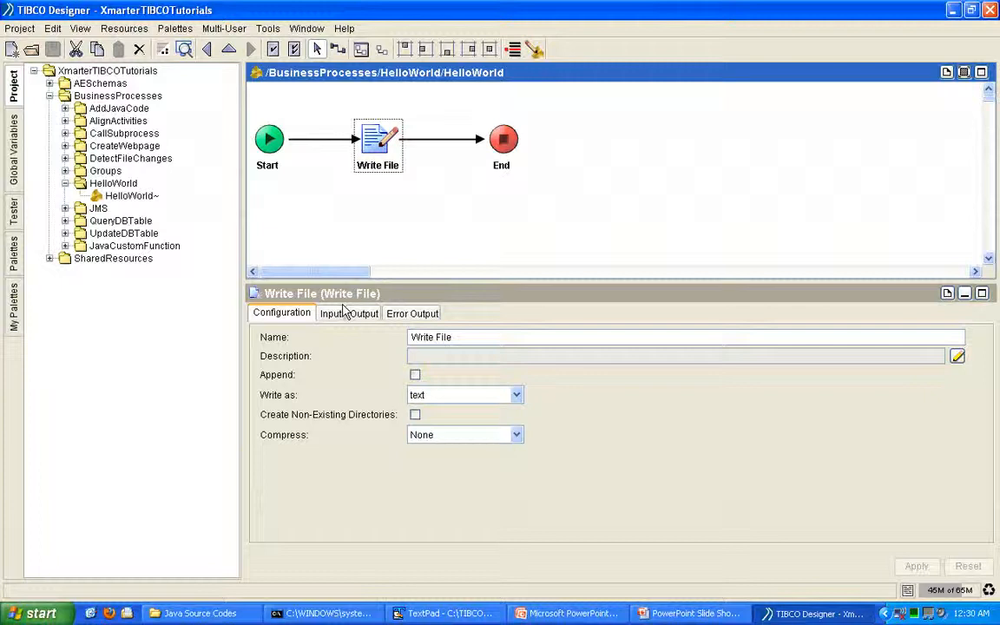
pyautogui.click(331, 314)
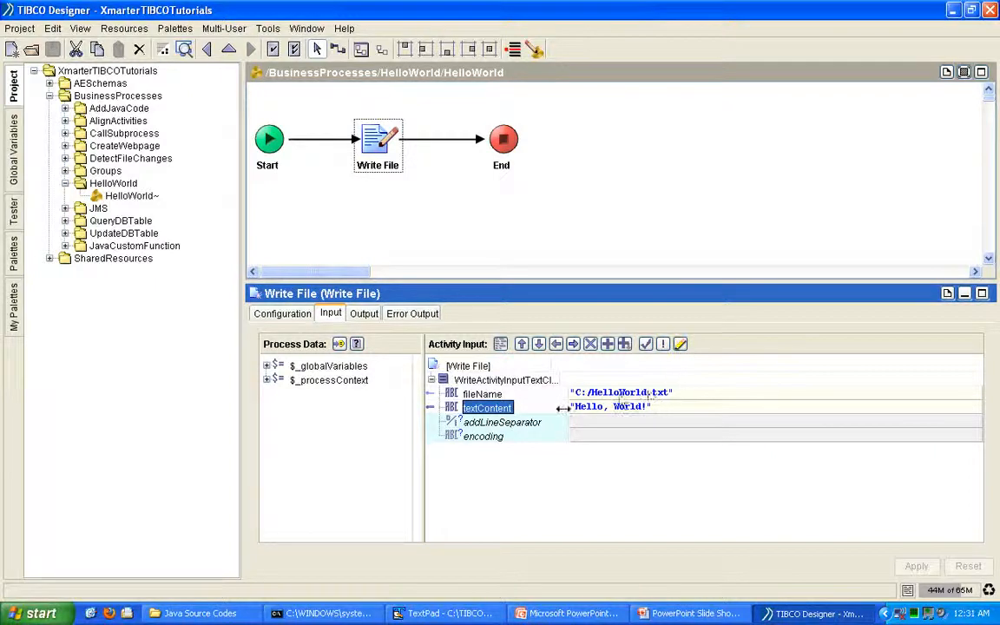
pyautogui.click(681, 346)
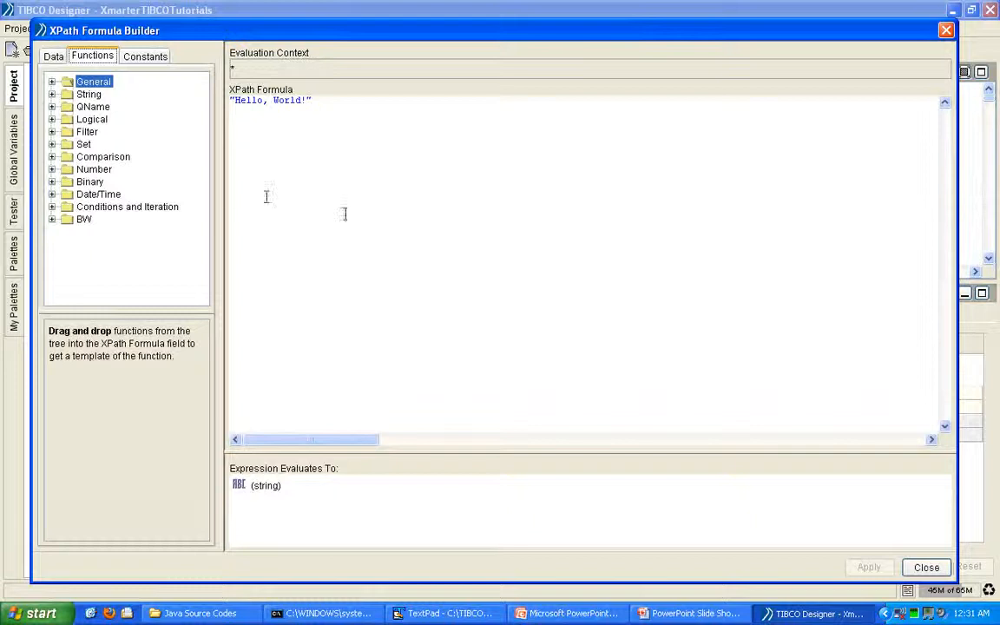
pyautogui.click(51, 56)
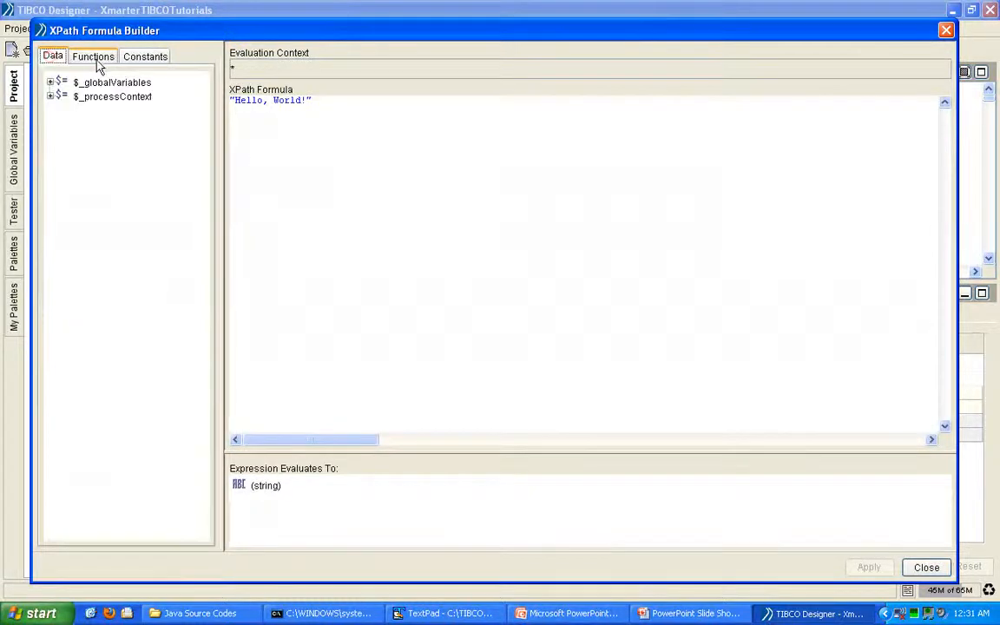
pyautogui.click(93, 57)
pyautogui.click(128, 57)
pyautogui.click(99, 57)
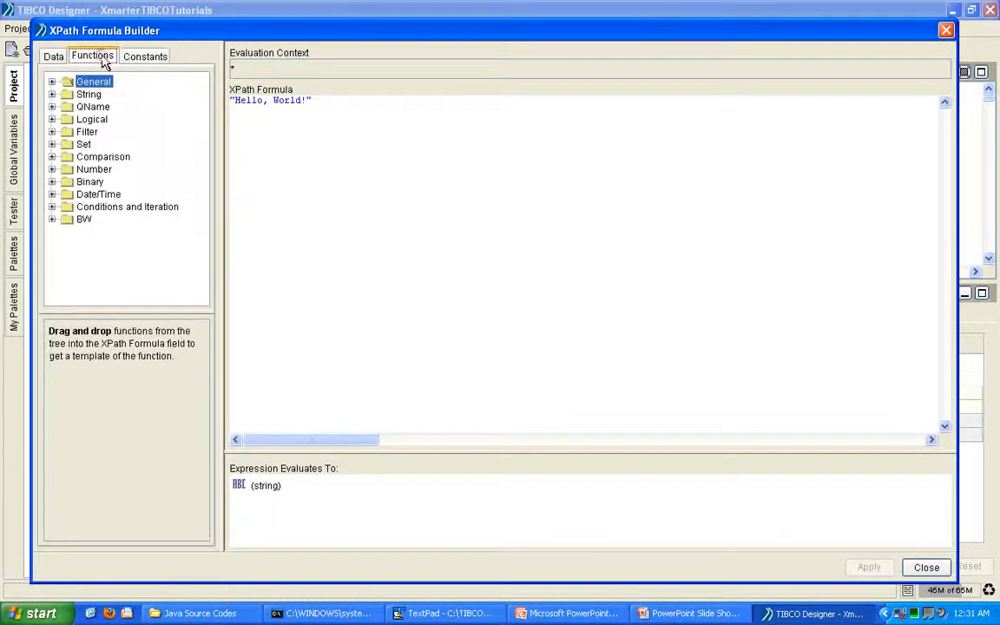
# Step: Examine the functions in the Set, Filter, Logical and String categories, and close the formula builder
pyautogui.click(52, 144)
pyautogui.click(52, 132)
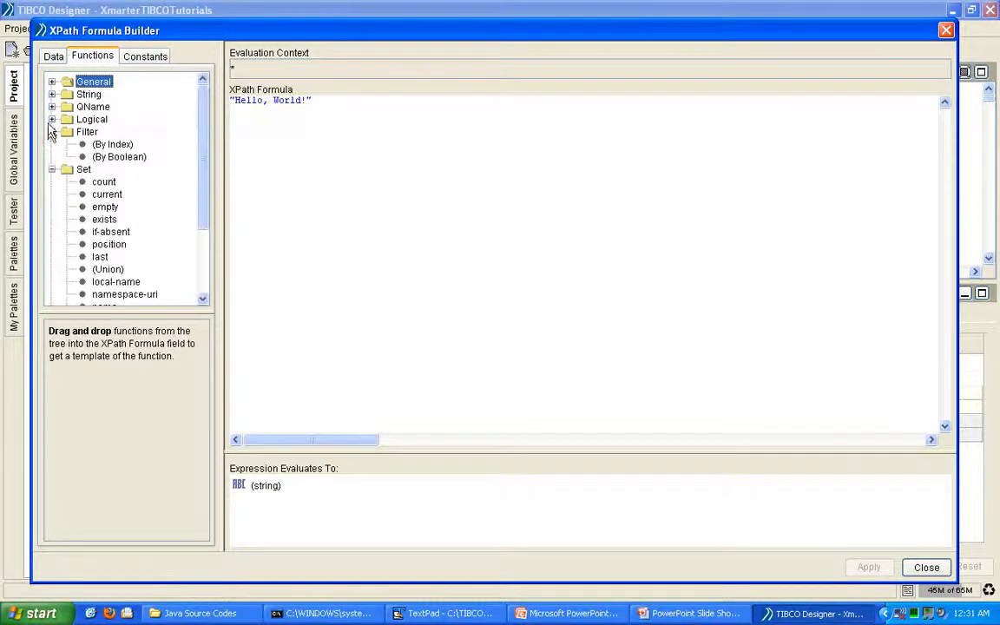
pyautogui.click(51, 119)
pyautogui.click(51, 94)
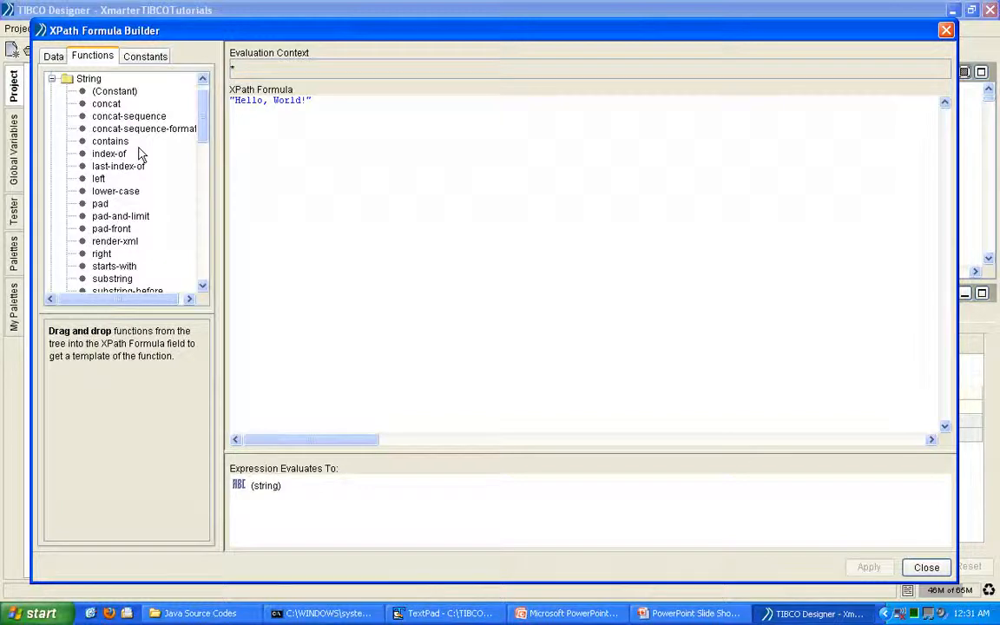
pyautogui.click(52, 79)
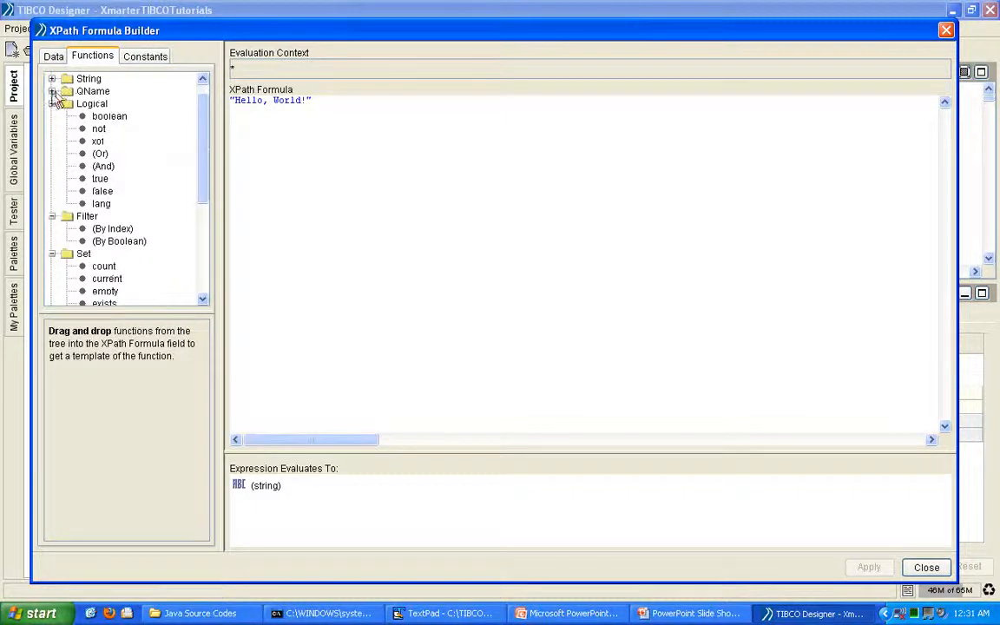
pyautogui.click(52, 104)
pyautogui.click(52, 116)
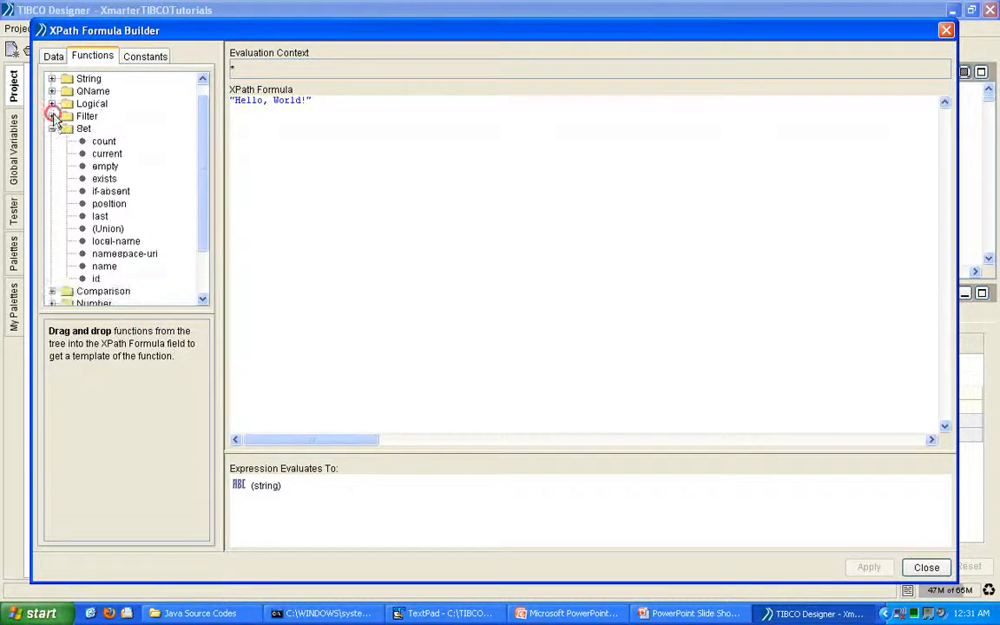
pyautogui.click(52, 128)
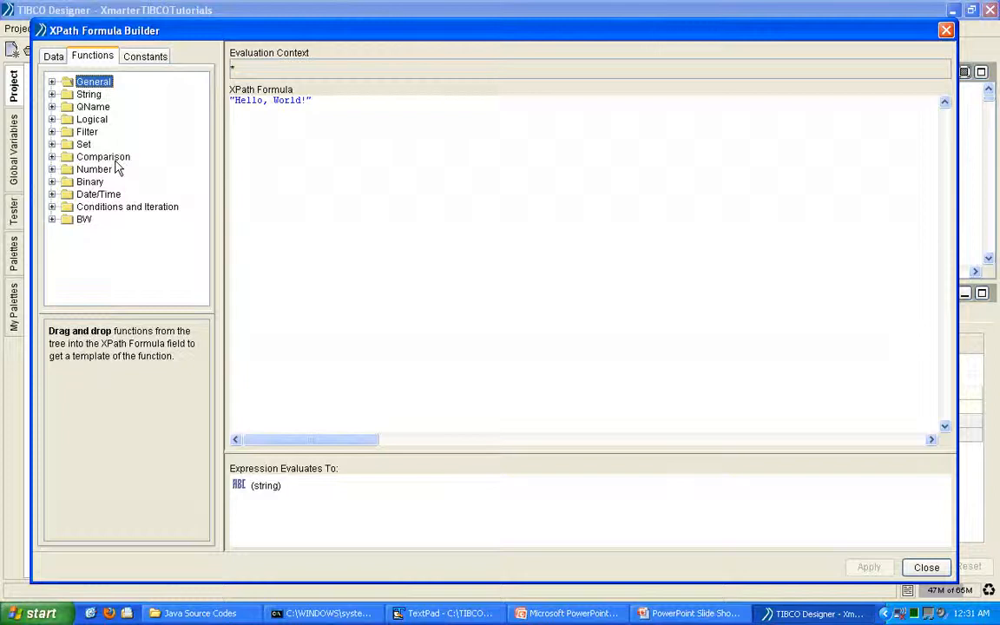
pyautogui.click(924, 568)
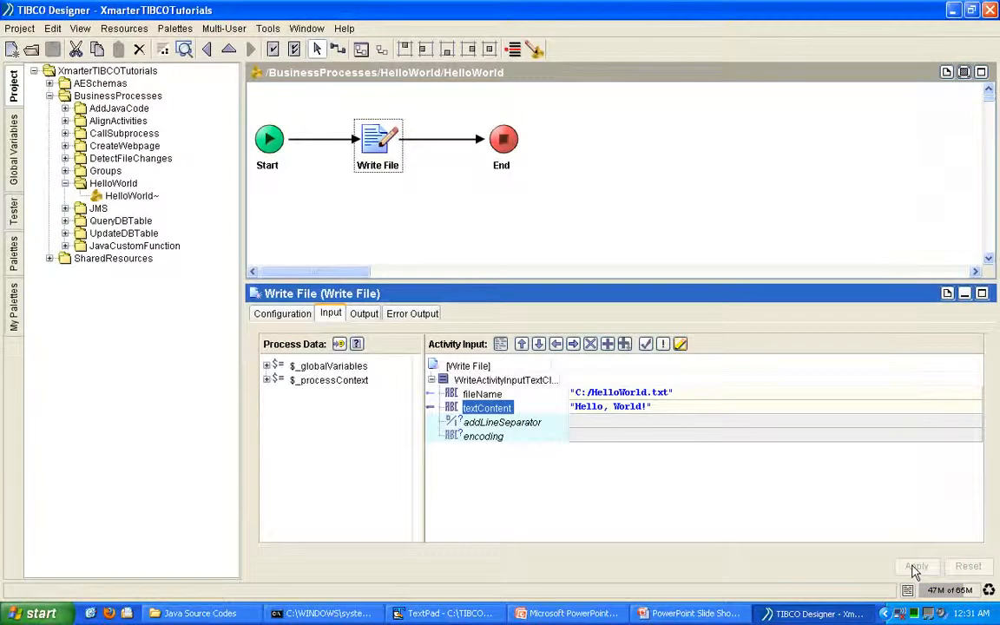
pyautogui.click(916, 567)
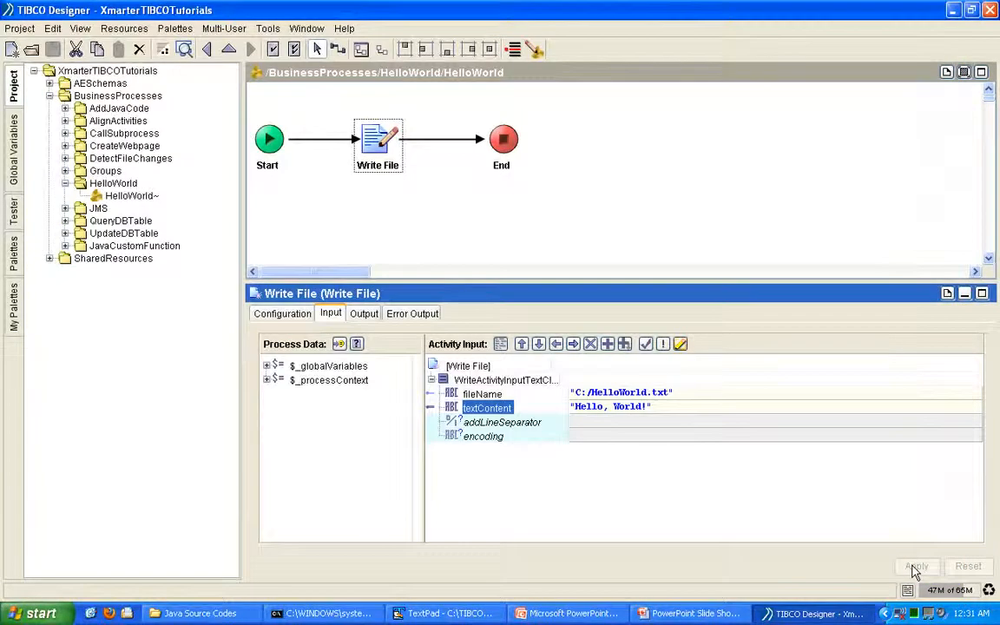
pyautogui.click(376, 215)
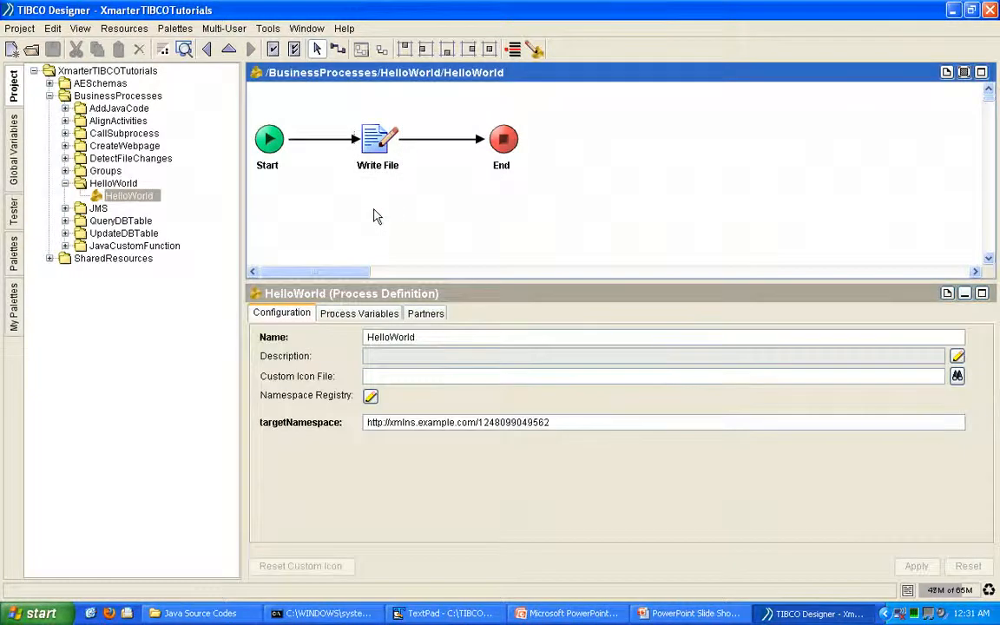
# Step: Create a new folder named Java inside SharedResources
pyautogui.click(65, 183)
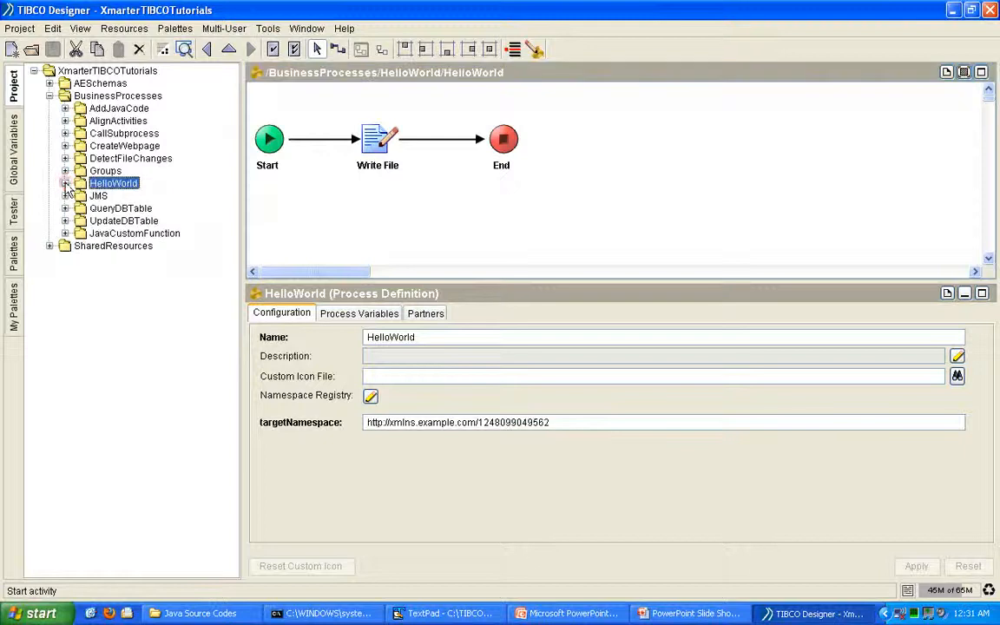
pyautogui.click(50, 246)
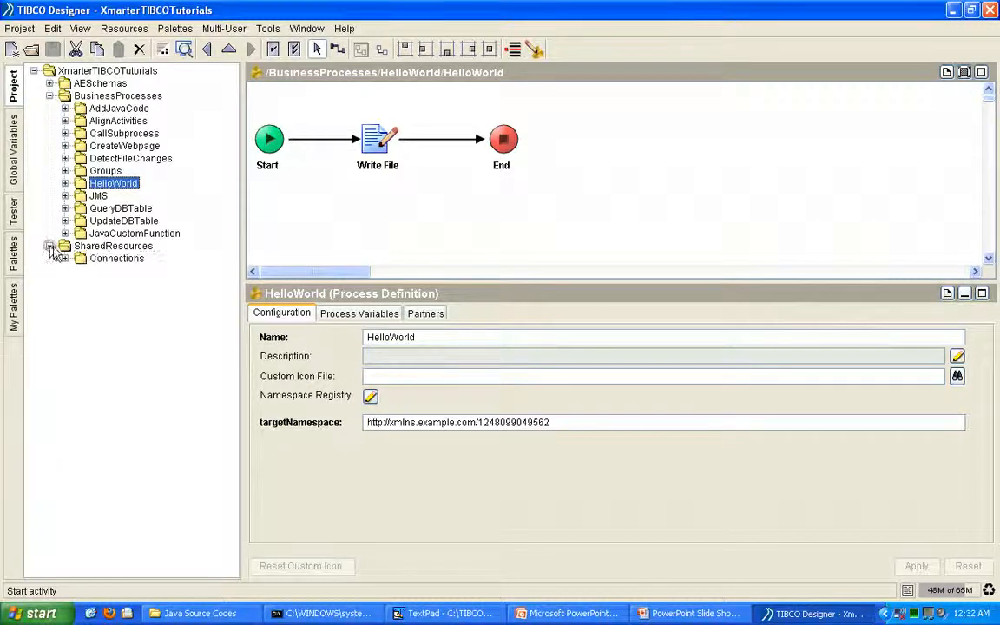
pyautogui.click(91, 247)
pyautogui.rightClick(91, 250)
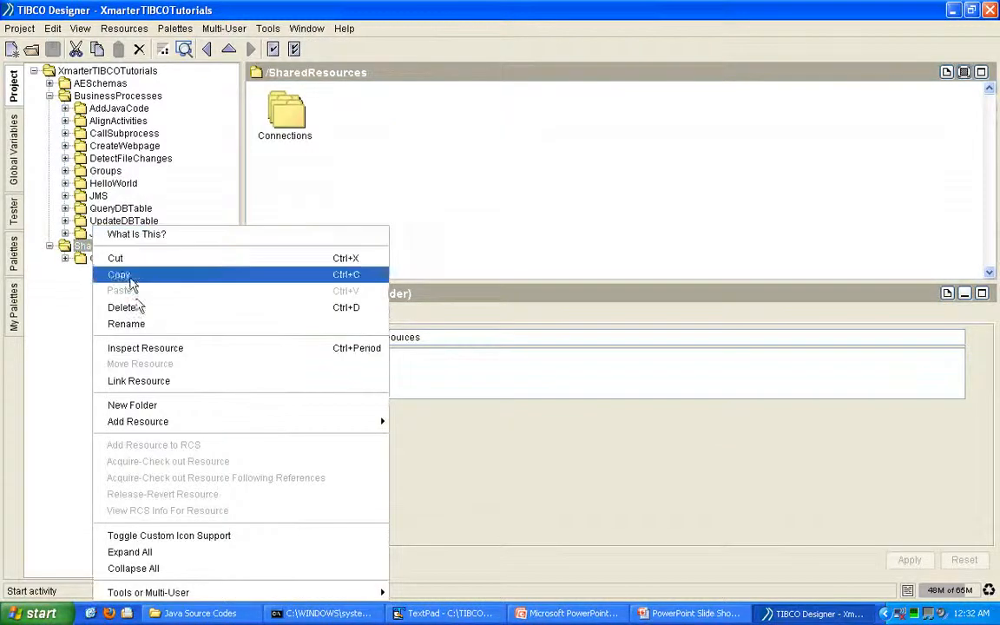
pyautogui.click(142, 406)
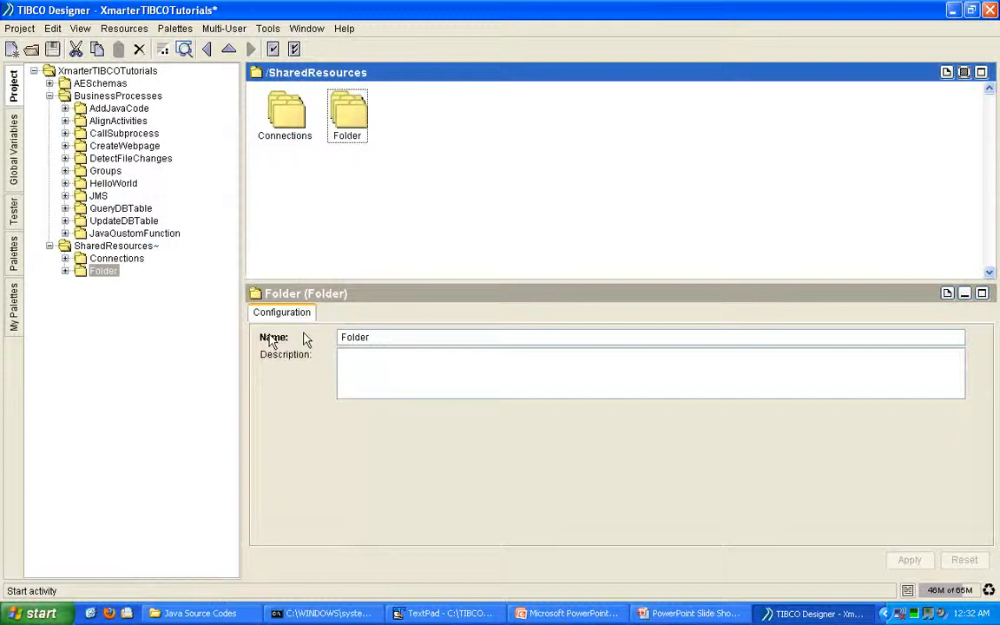
pyautogui.doubleClick(380, 337)
pyautogui.write('JMS')
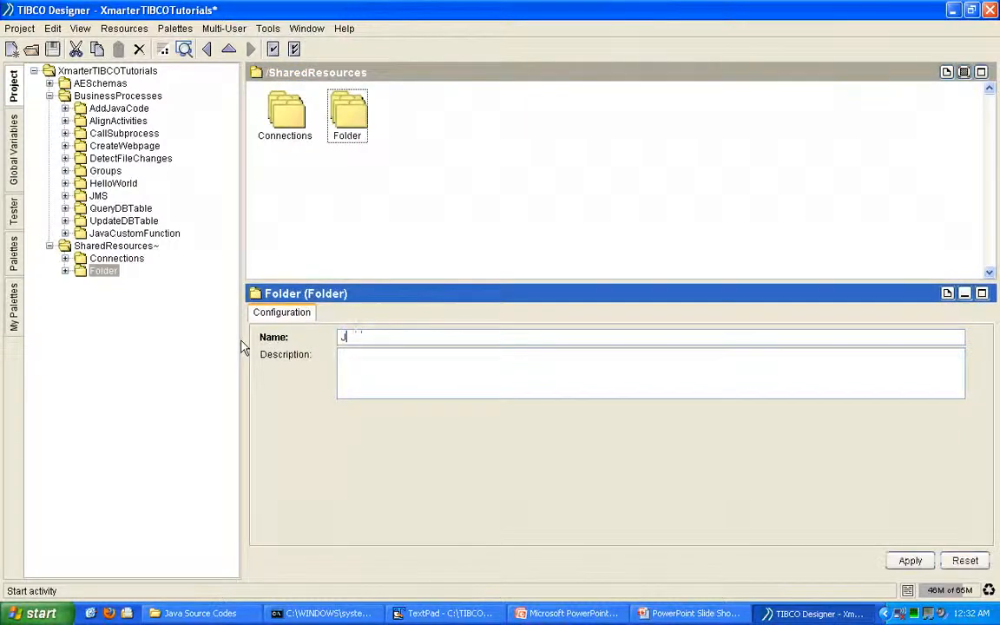
pyautogui.click(910, 560)
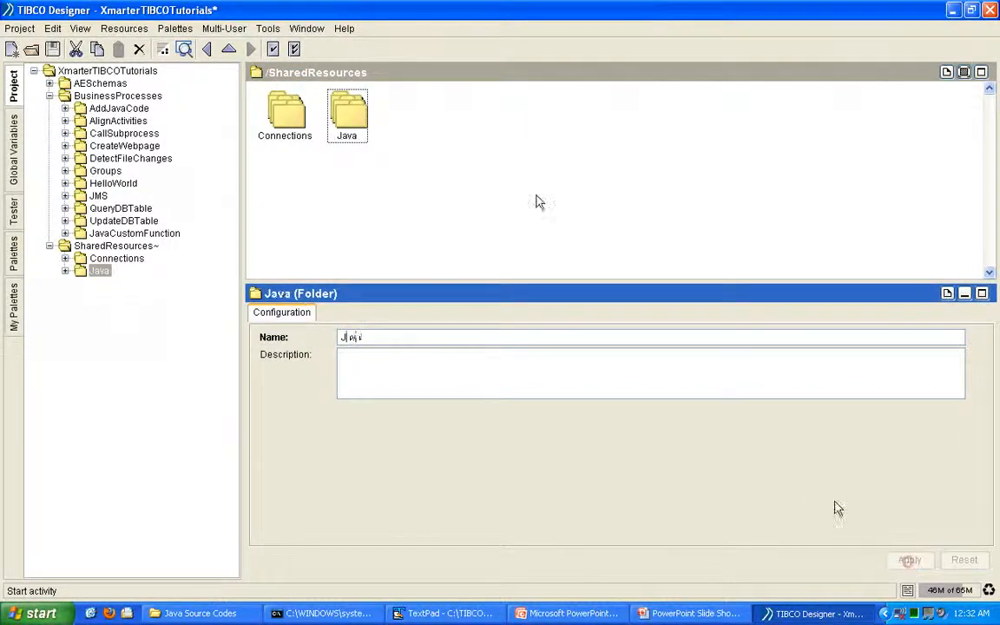
# Step: Save the project and add a Java Custom Function resource inside the SharedResources/Java folder
pyautogui.doubleClick(347, 111)
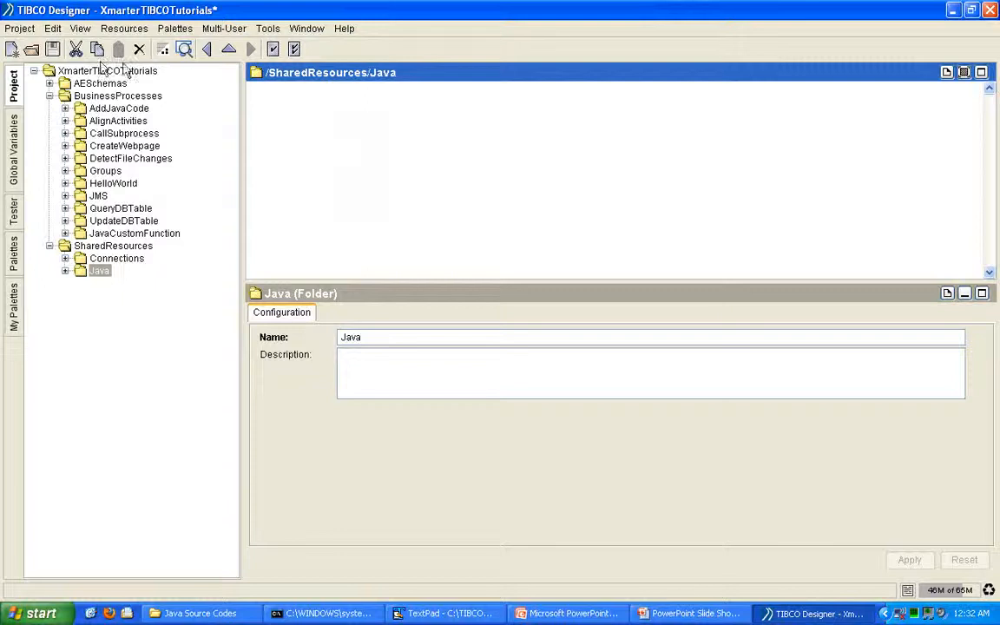
pyautogui.click(53, 49)
pyautogui.rightClick(304, 132)
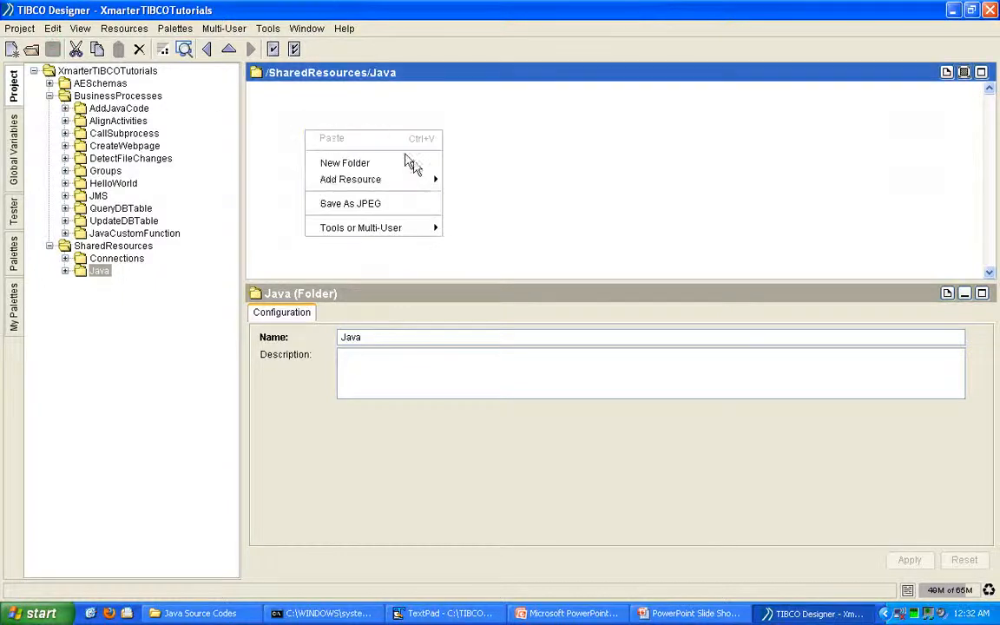
pyautogui.moveTo(429, 179)
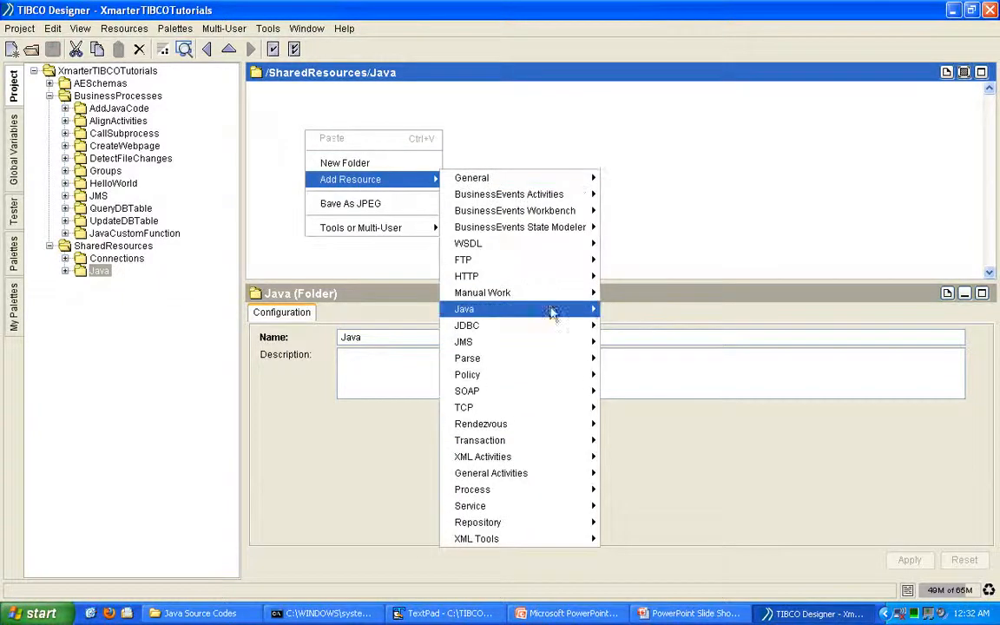
pyautogui.moveTo(554, 311)
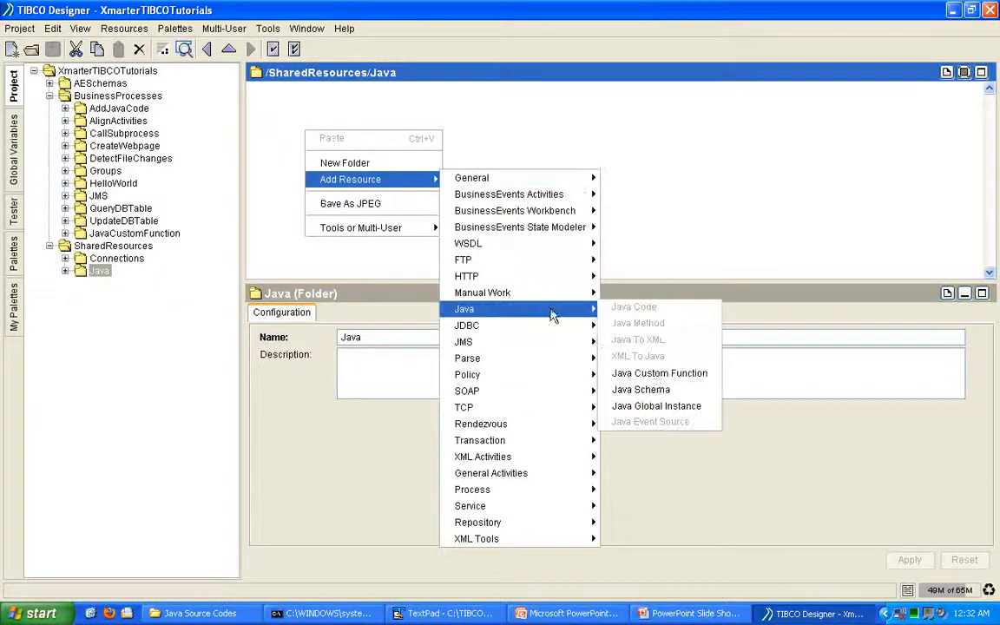
pyautogui.click(656, 373)
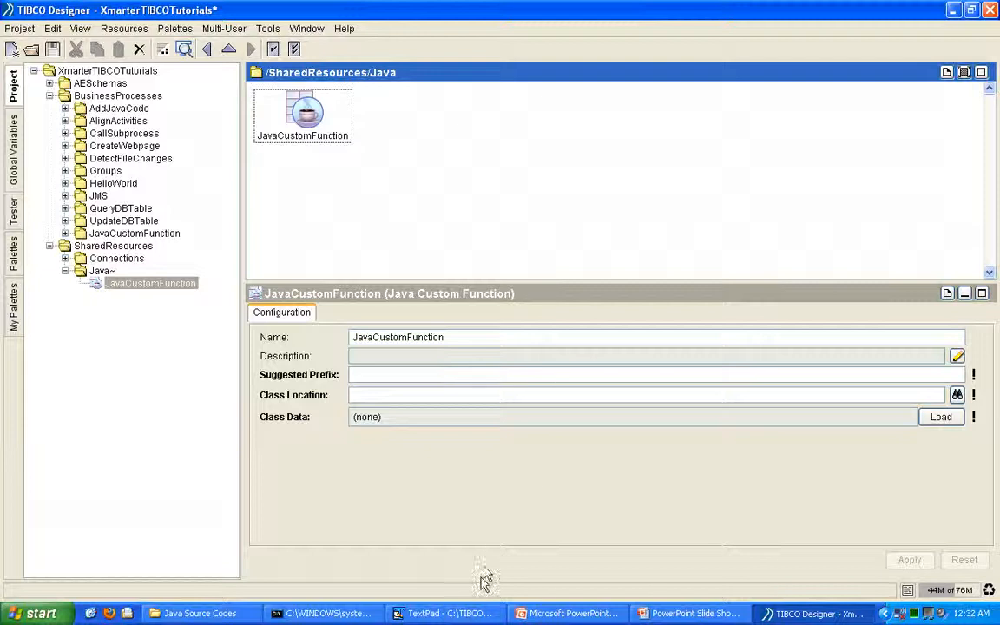
# Step: Switch to TextPad and examine the createGreeting method, its name parameter and the HELP_STRINGS array in Greeting.java
pyautogui.click(469, 617)
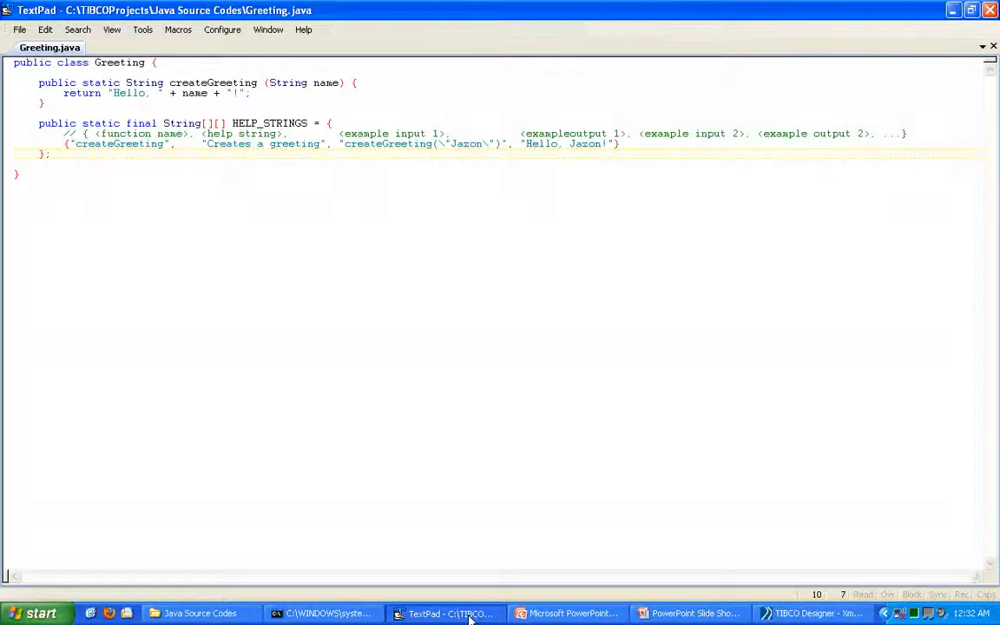
pyautogui.click(206, 83)
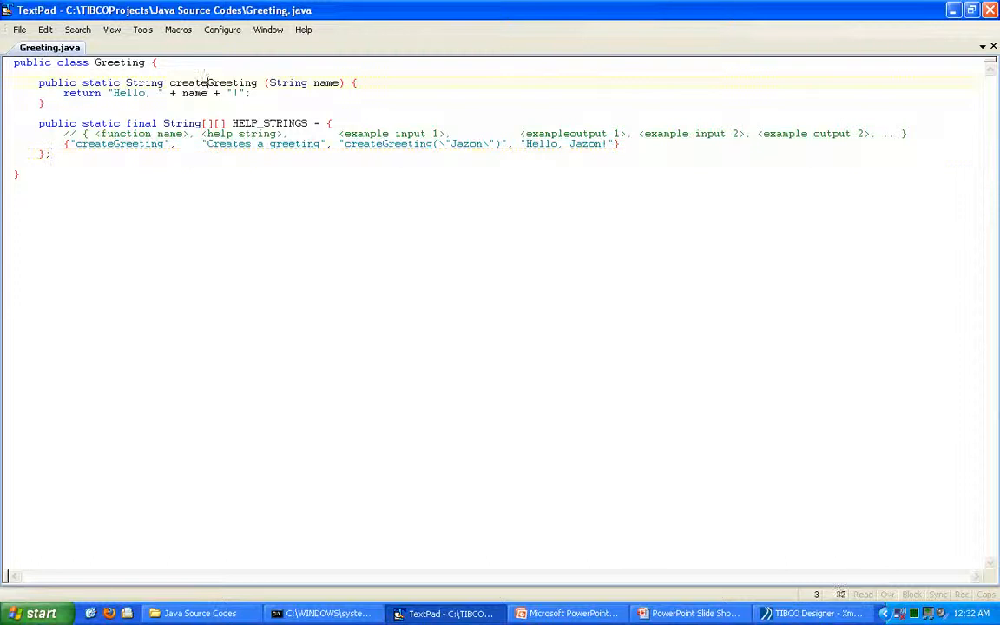
pyautogui.doubleClick(206, 83)
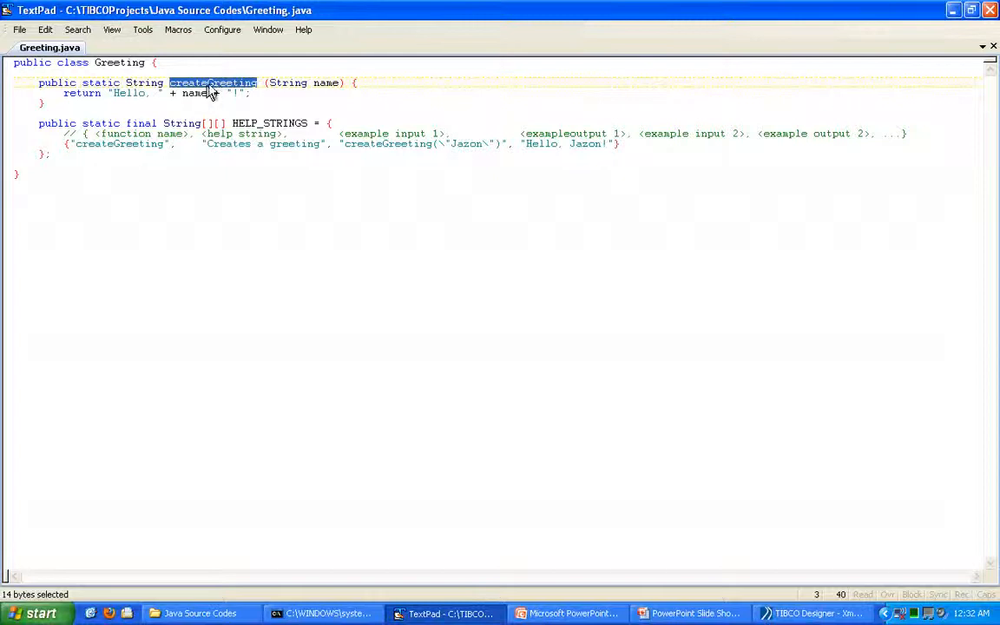
pyautogui.doubleClick(323, 83)
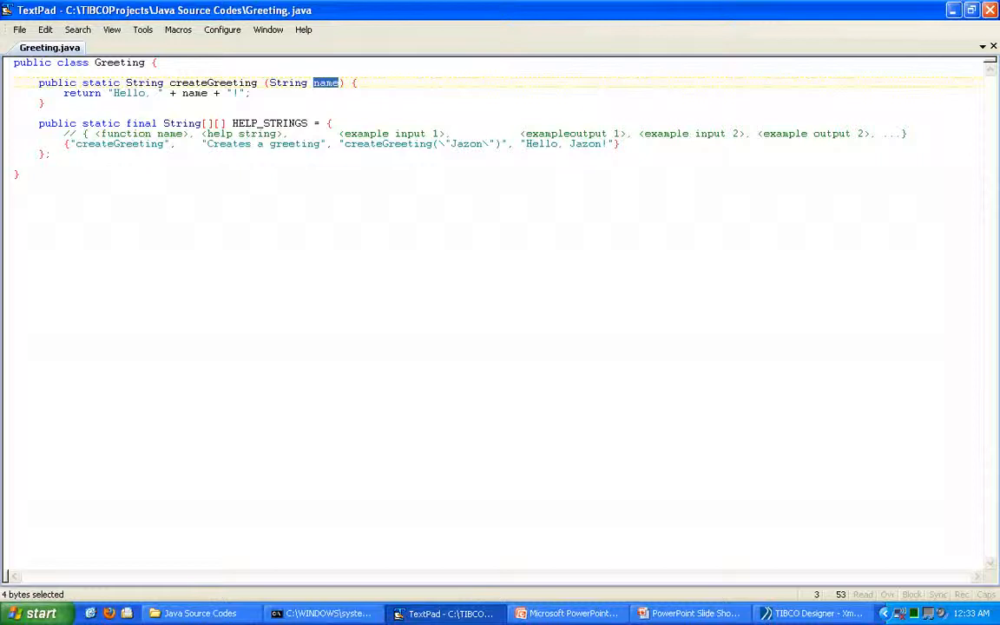
pyautogui.doubleClick(194, 93)
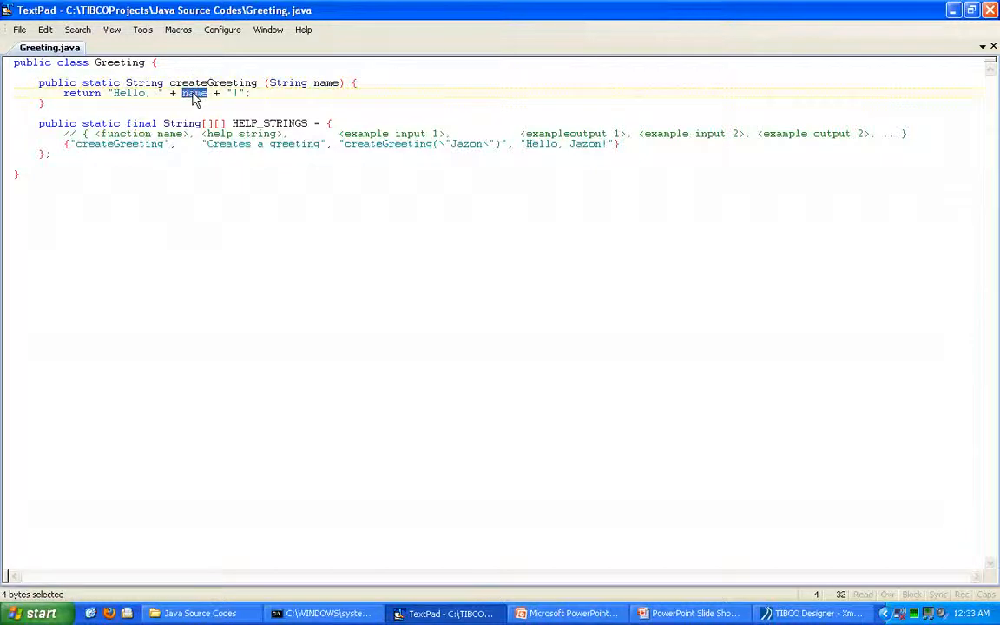
pyautogui.moveTo(624, 145); pyautogui.dragTo(35, 123)
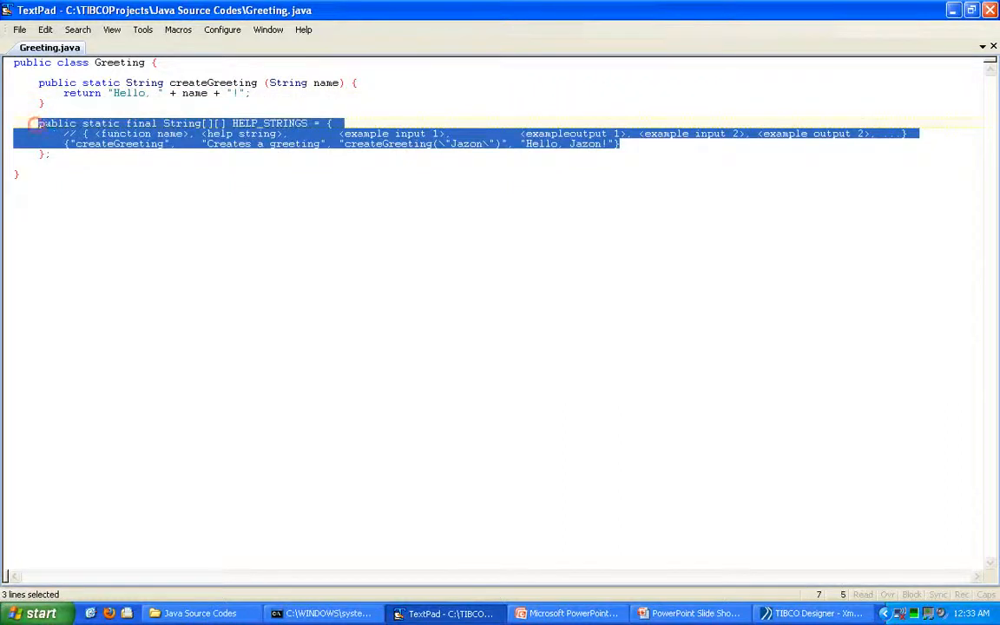
pyautogui.click(35, 123)
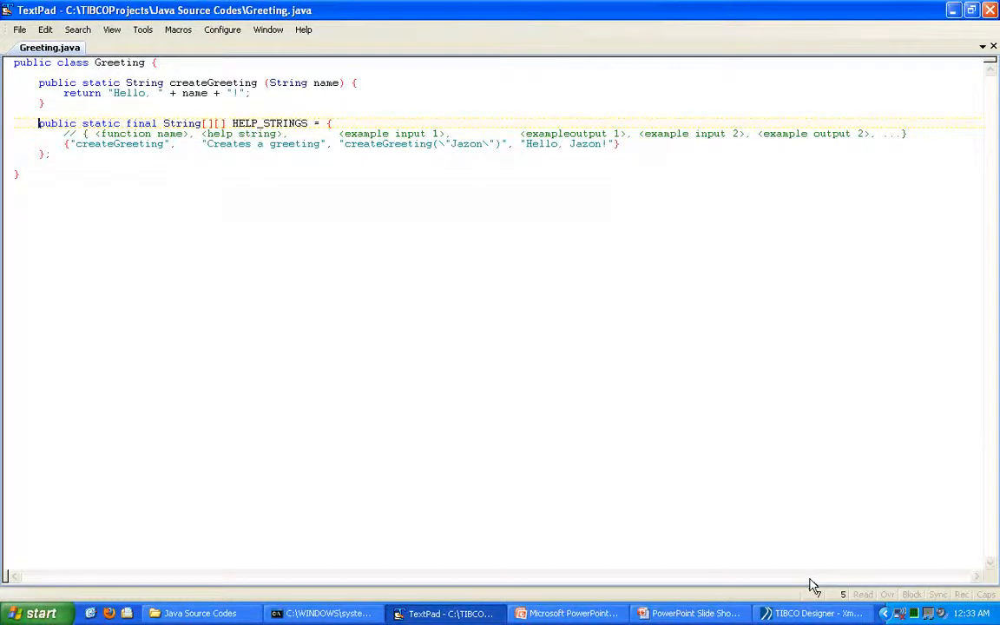
# Step: Return to TIBCO Designer and read the help page for the JavaCustomFunction resource
pyautogui.click(815, 612)
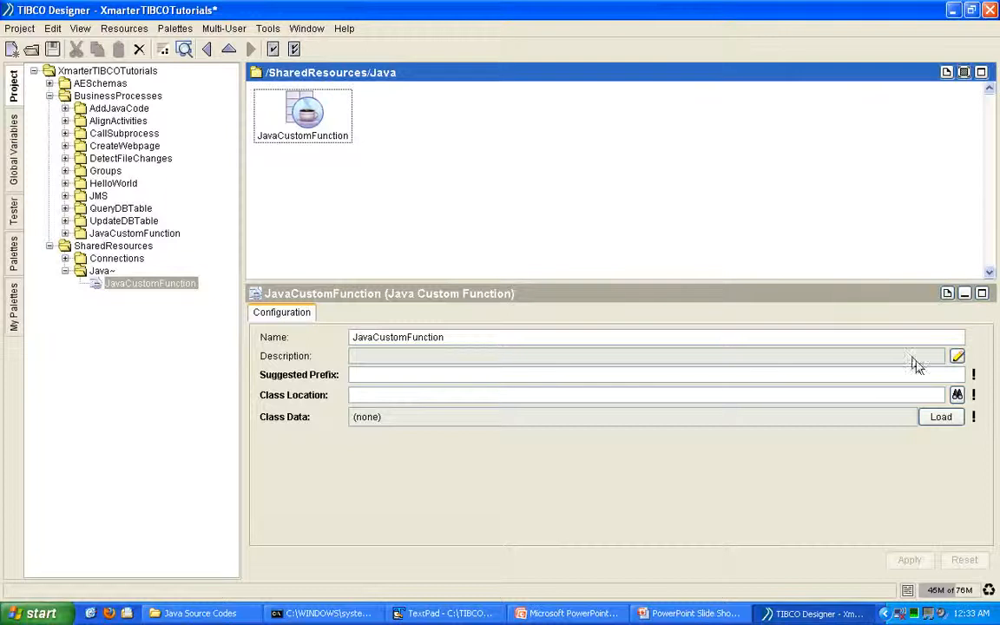
pyautogui.rightClick(315, 120)
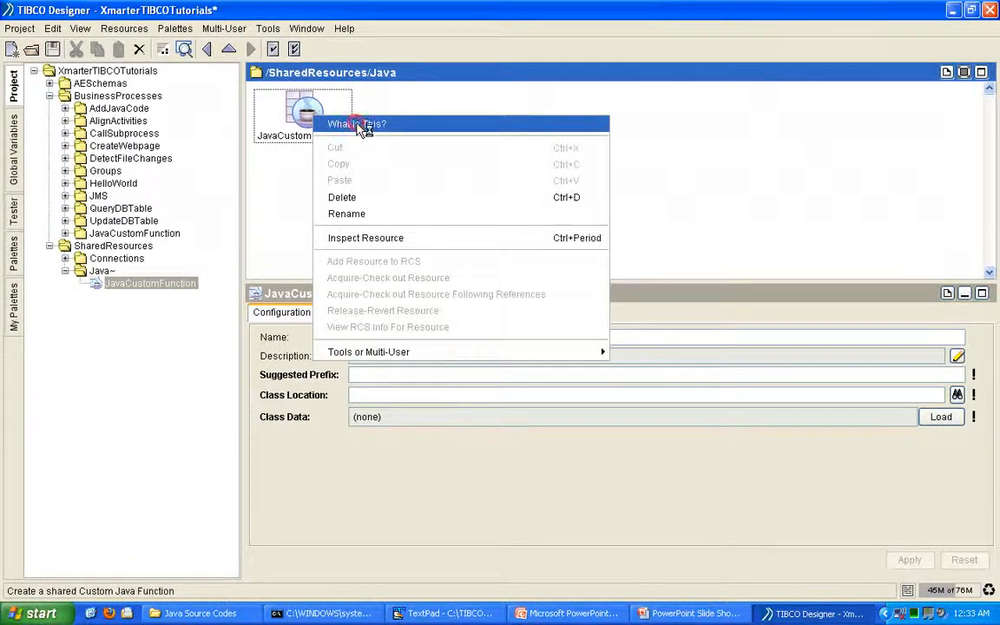
pyautogui.click(363, 125)
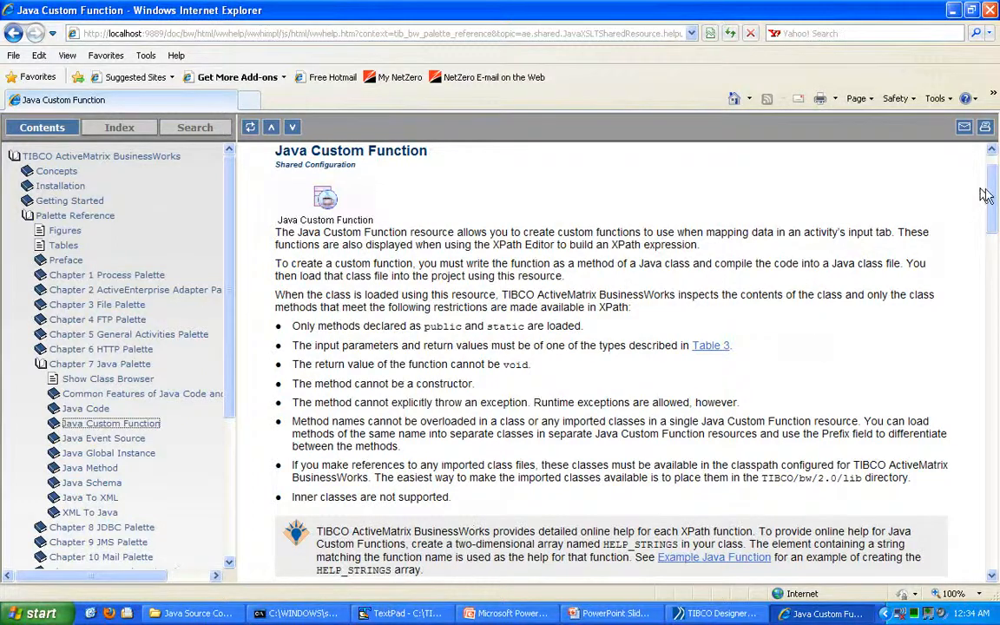
pyautogui.moveTo(989, 195); pyautogui.dragTo(994, 169)
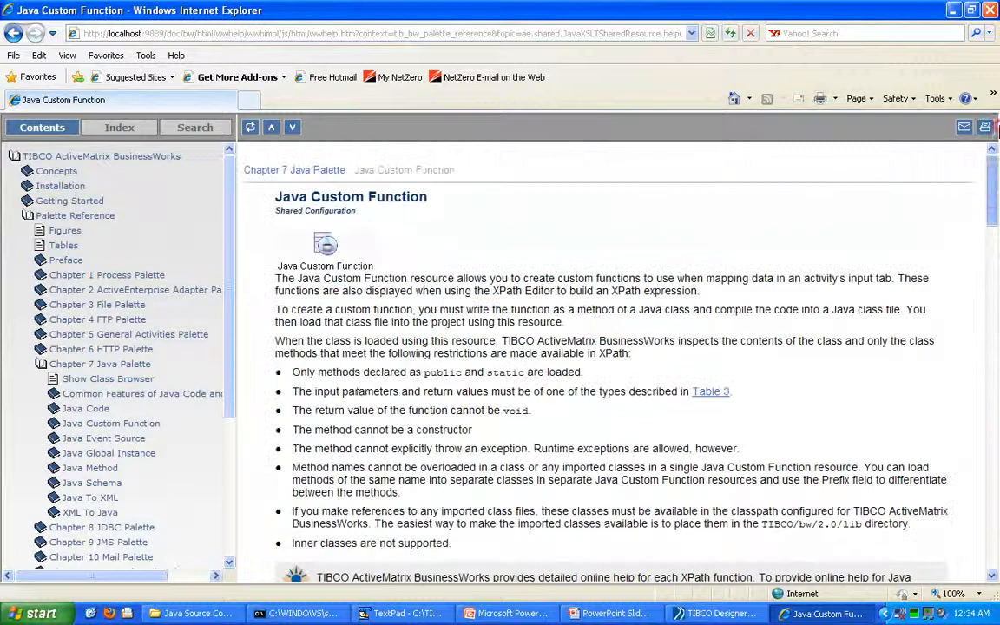
# Step: Close the help page, switch to the command prompt, and compile Greeting.java with javac in the Java Source Codes folder
pyautogui.click(992, 11)
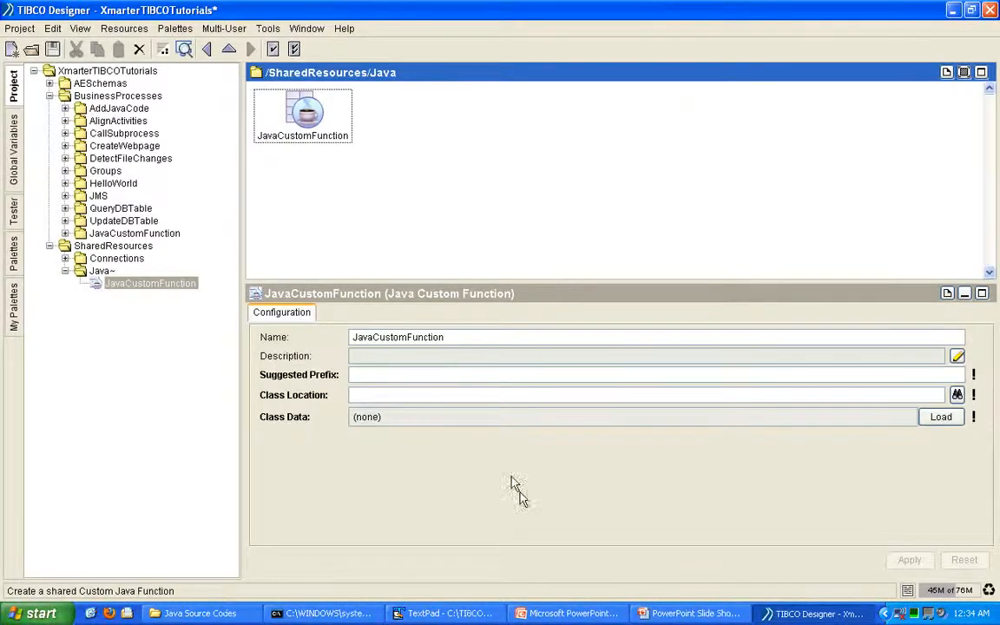
pyautogui.click(440, 614)
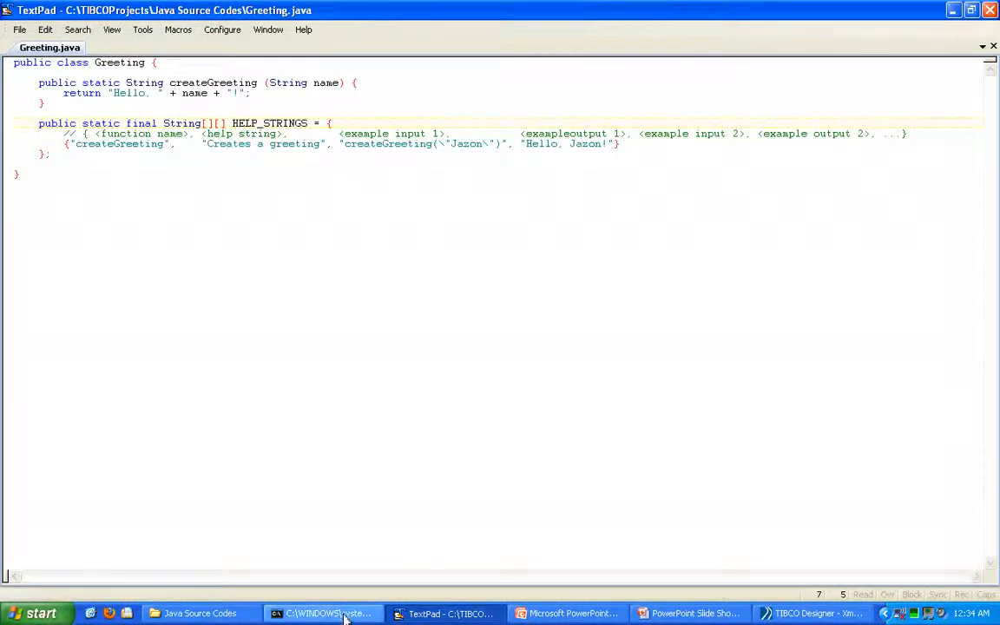
pyautogui.click(224, 614)
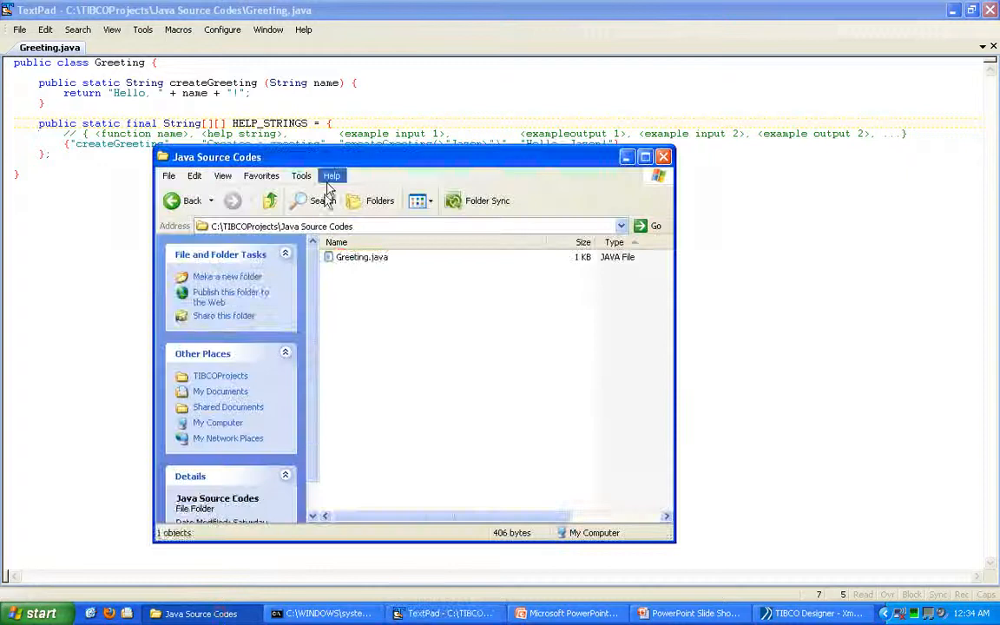
pyautogui.click(343, 260)
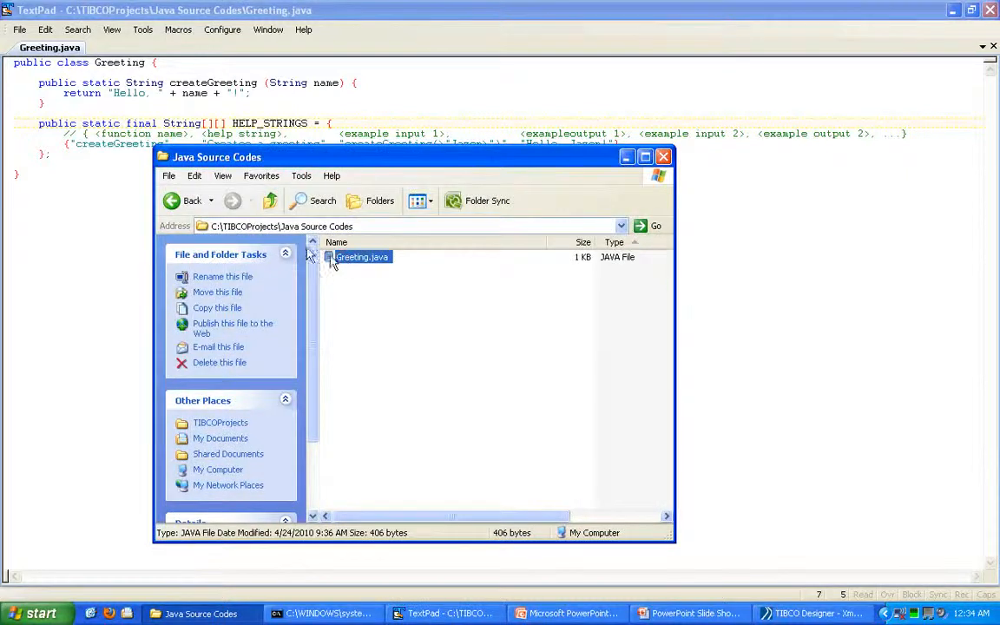
pyautogui.click(348, 615)
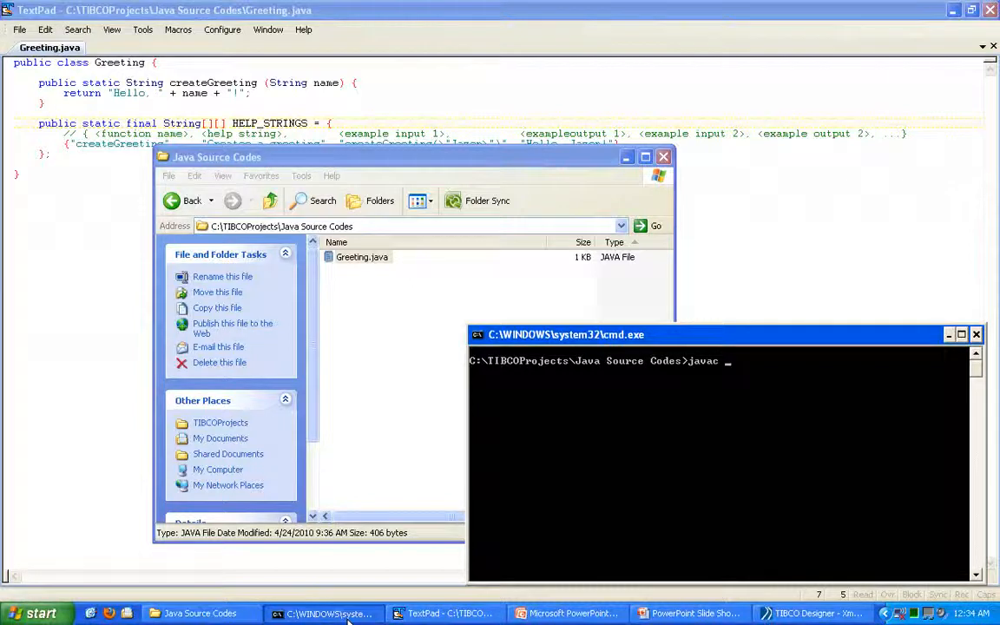
pyautogui.press('Tab')
pyautogui.press('Return')
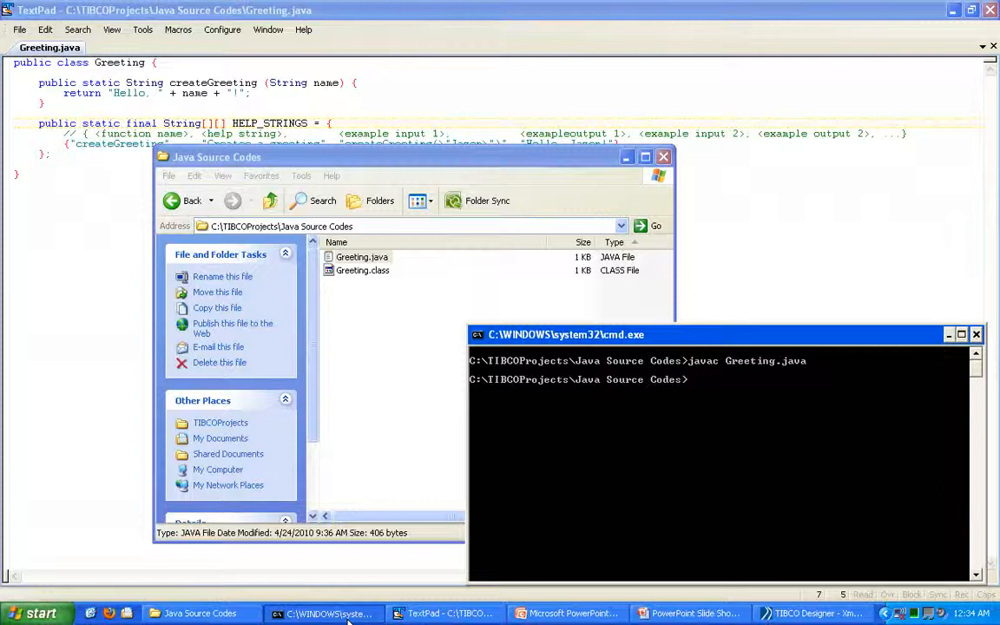
pyautogui.click(371, 273)
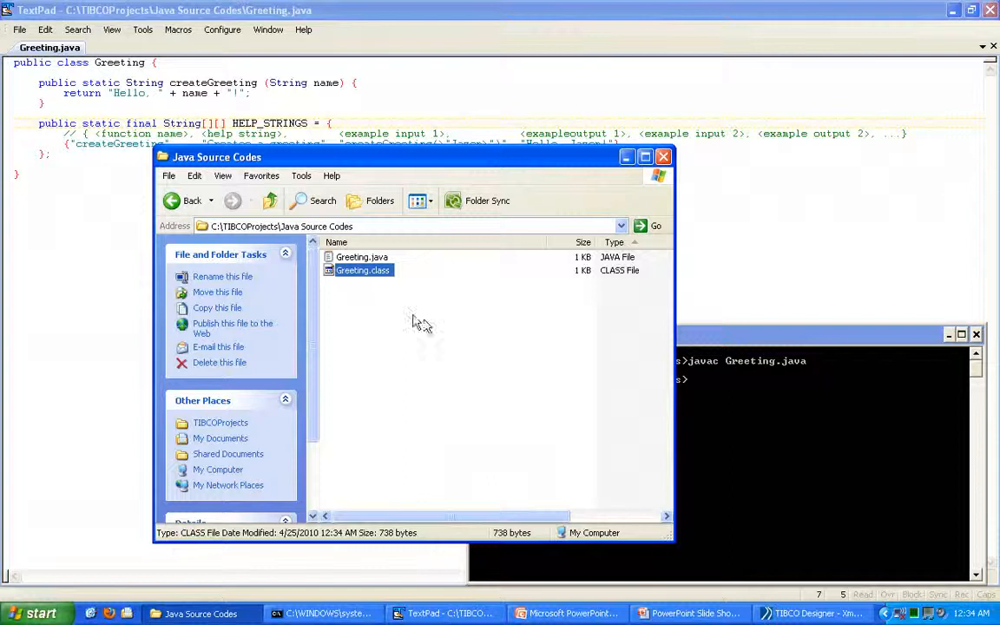
# Step: Return to TIBCO Designer and set both the name and the suggested prefix of the JavaCustomFunction resource to Greeting
pyautogui.click(780, 614)
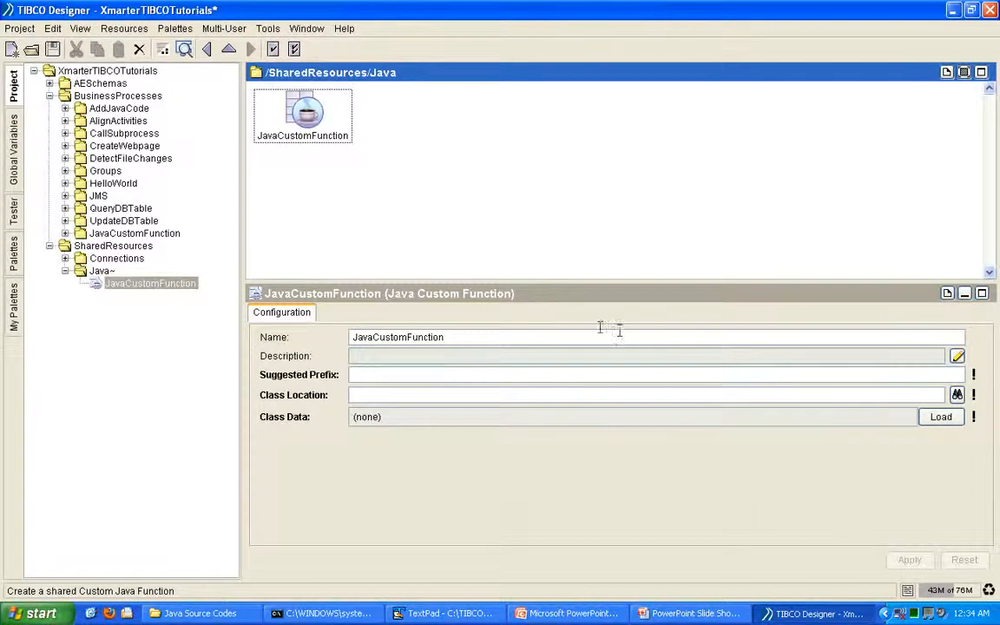
pyautogui.doubleClick(460, 339)
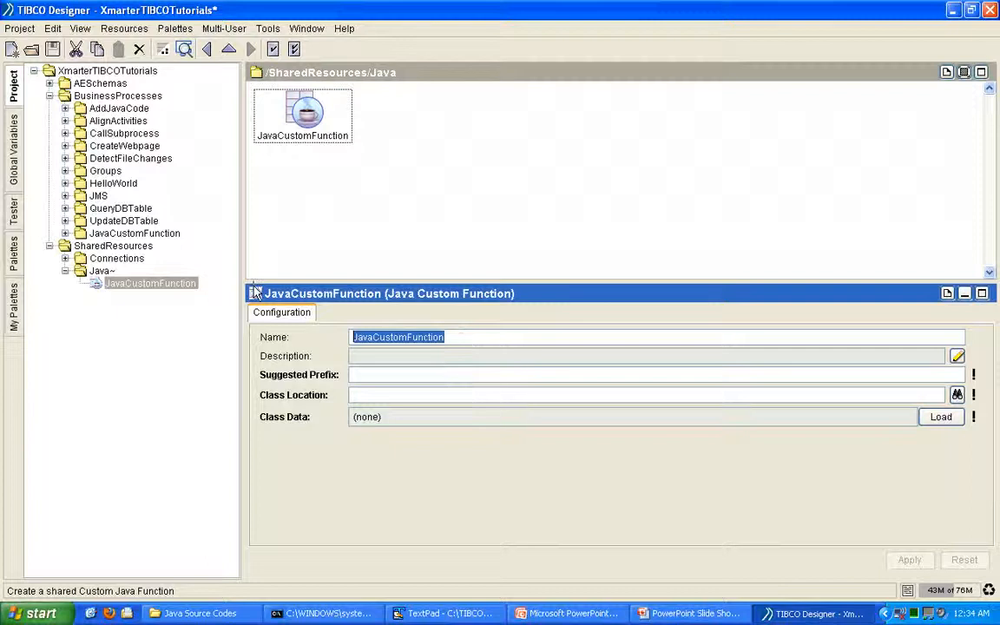
pyautogui.write('Greeting')
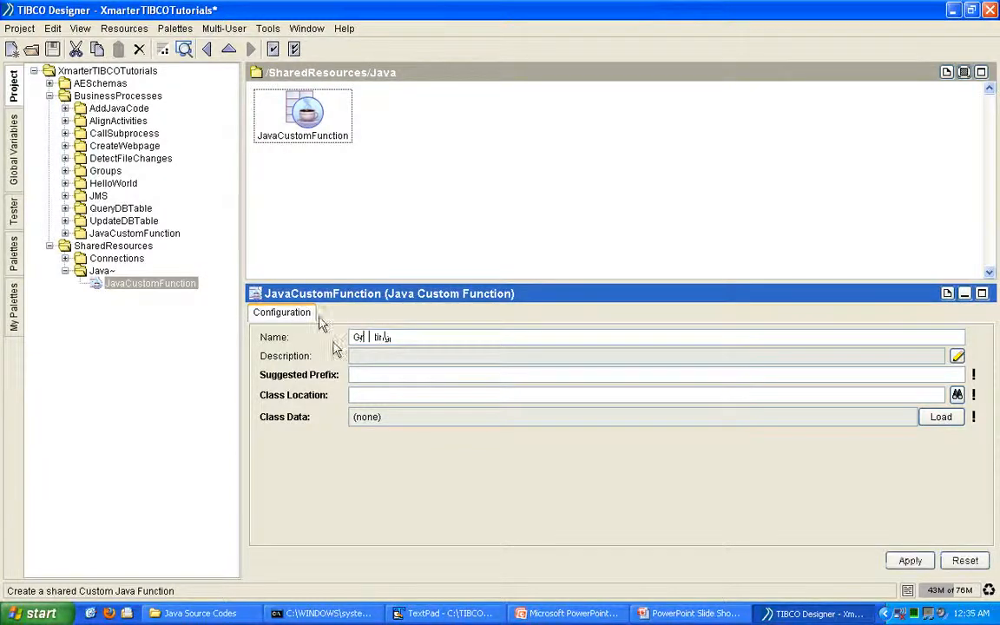
pyautogui.doubleClick(397, 339)
pyautogui.hotkey('ctrl', 'c')
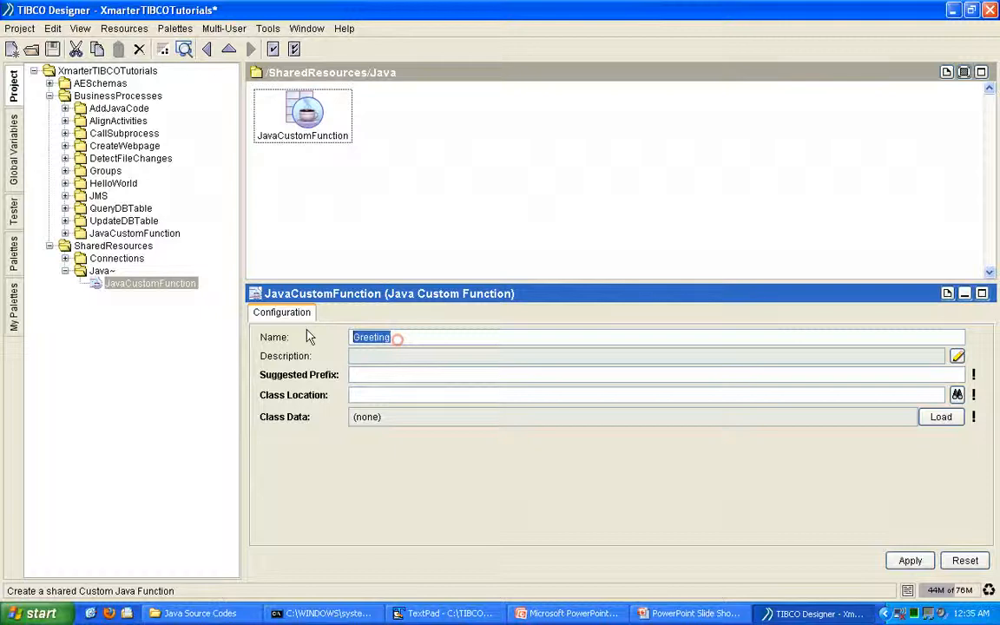
pyautogui.click(367, 374)
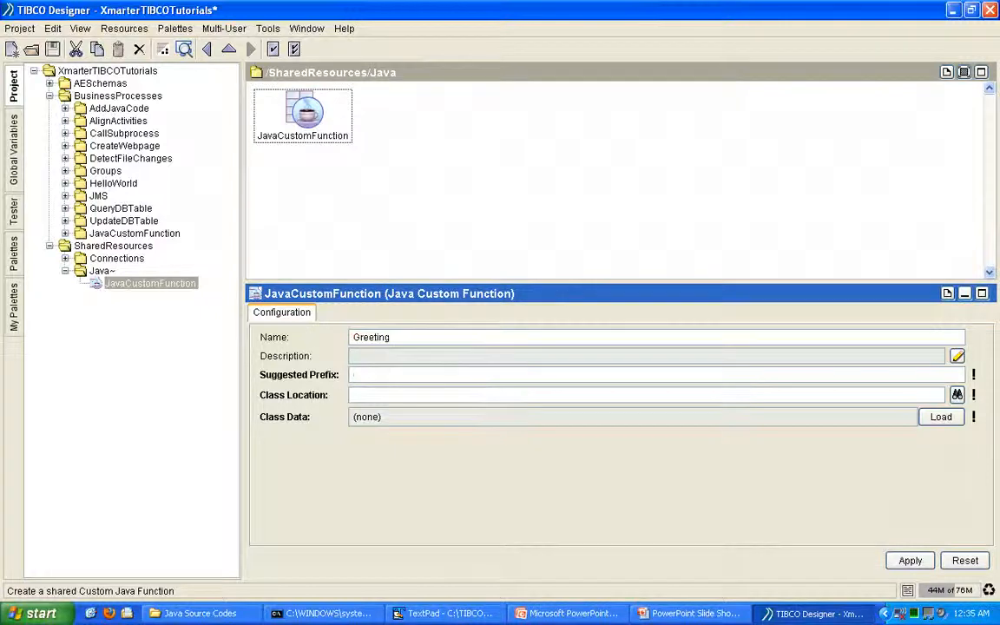
pyautogui.hotkey('ctrl', 'v')
# Step: Set the resource's class location to C:\TIBCOProjects\Java Source Codes\Greeting.class
pyautogui.click(956, 396)
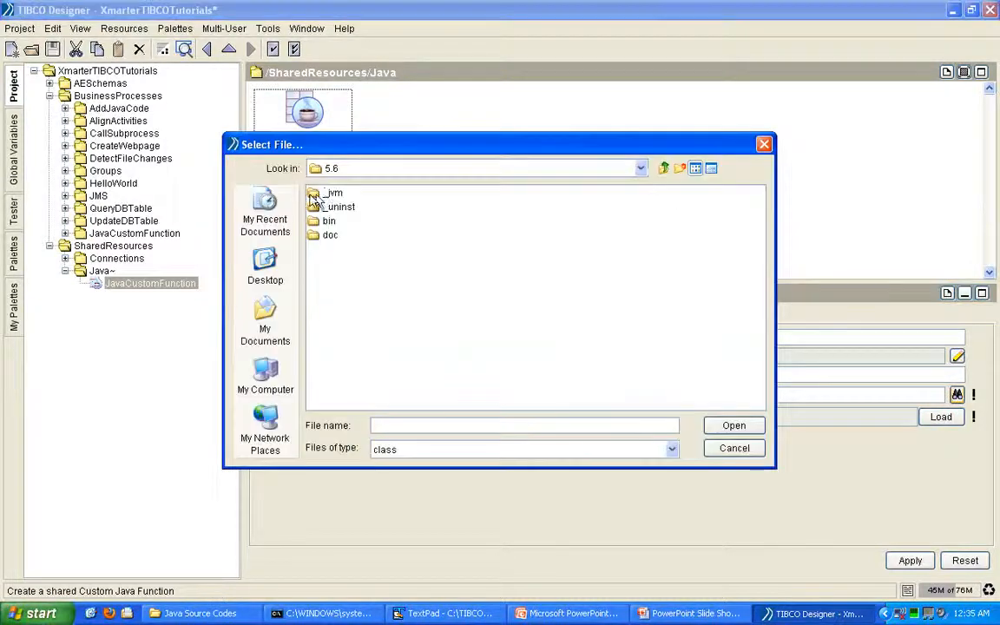
pyautogui.click(269, 370)
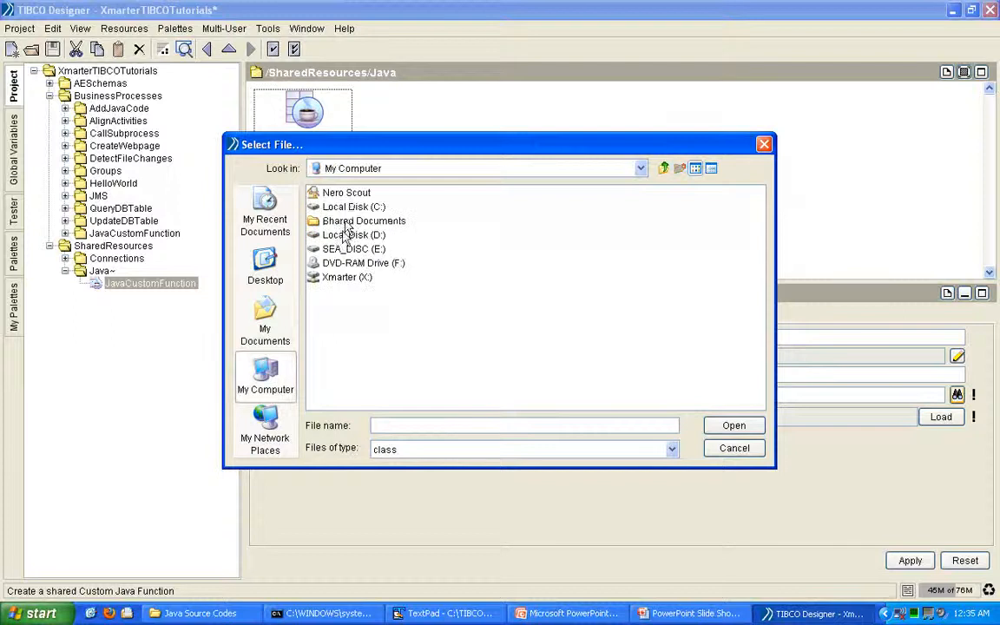
pyautogui.doubleClick(347, 208)
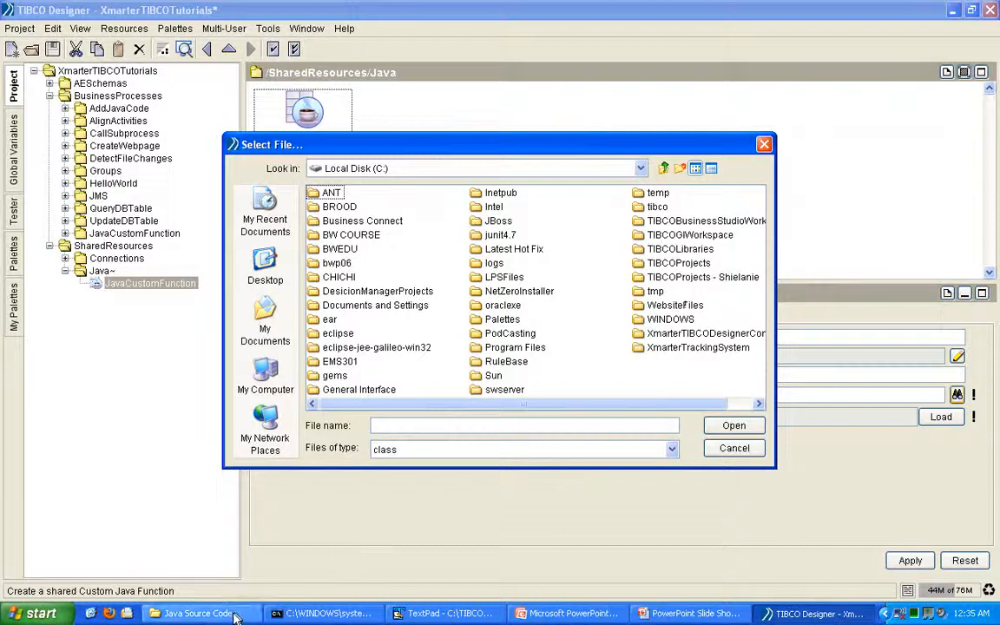
pyautogui.click(200, 614)
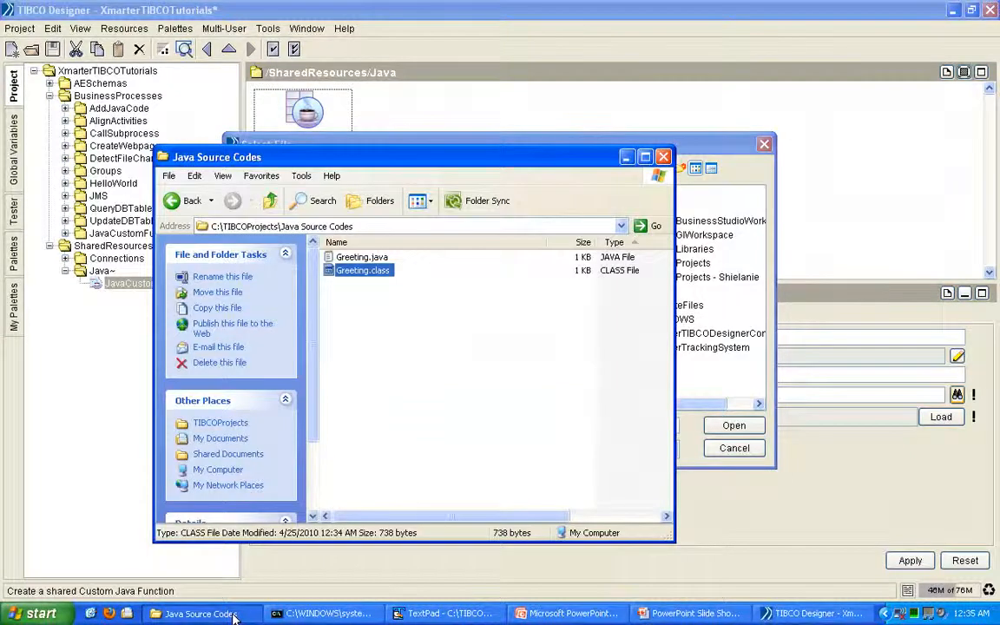
pyautogui.click(222, 614)
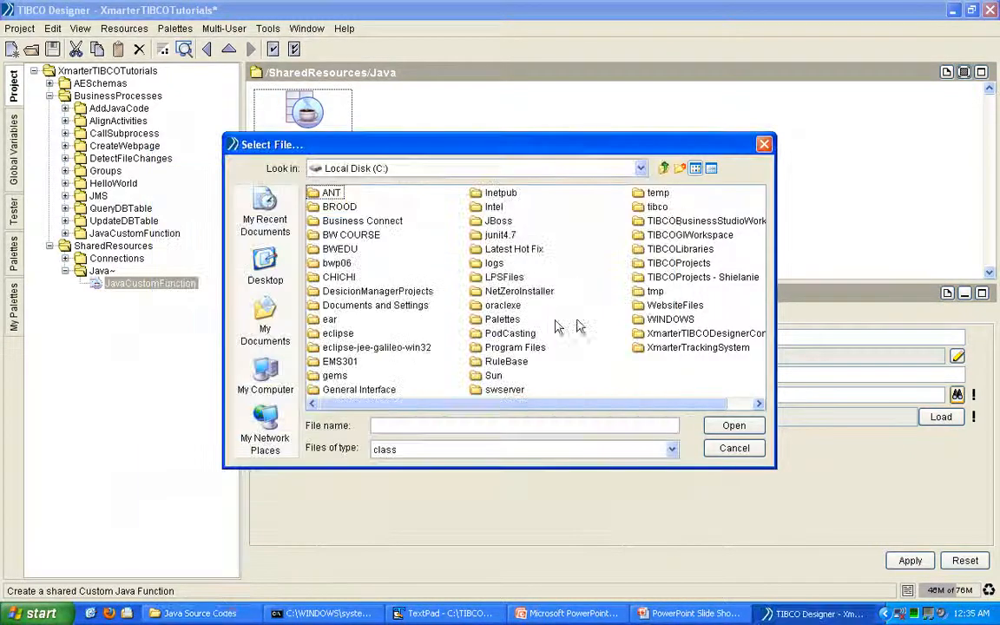
pyautogui.doubleClick(688, 263)
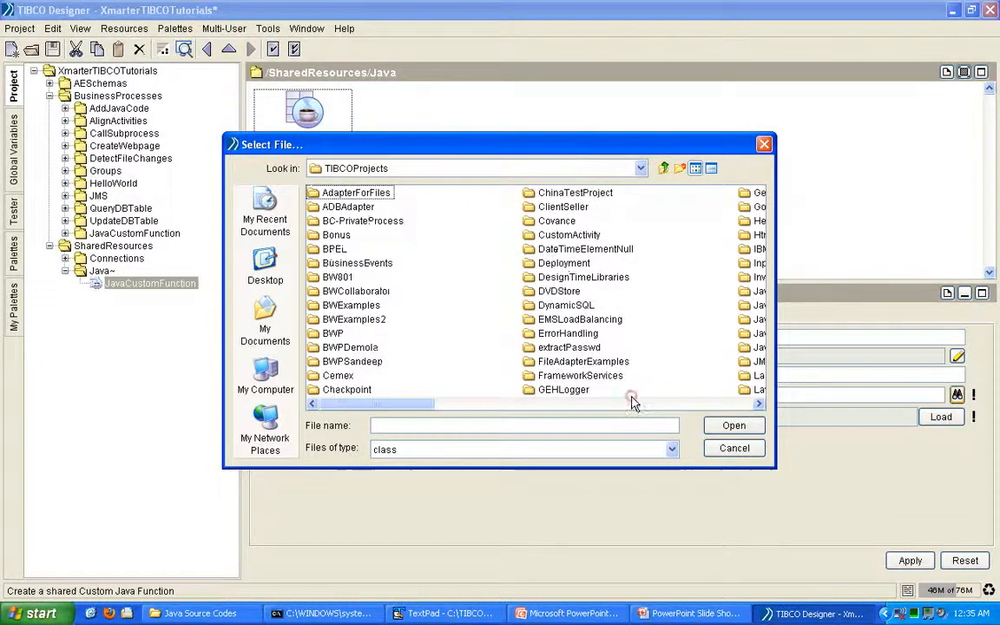
pyautogui.click(632, 404)
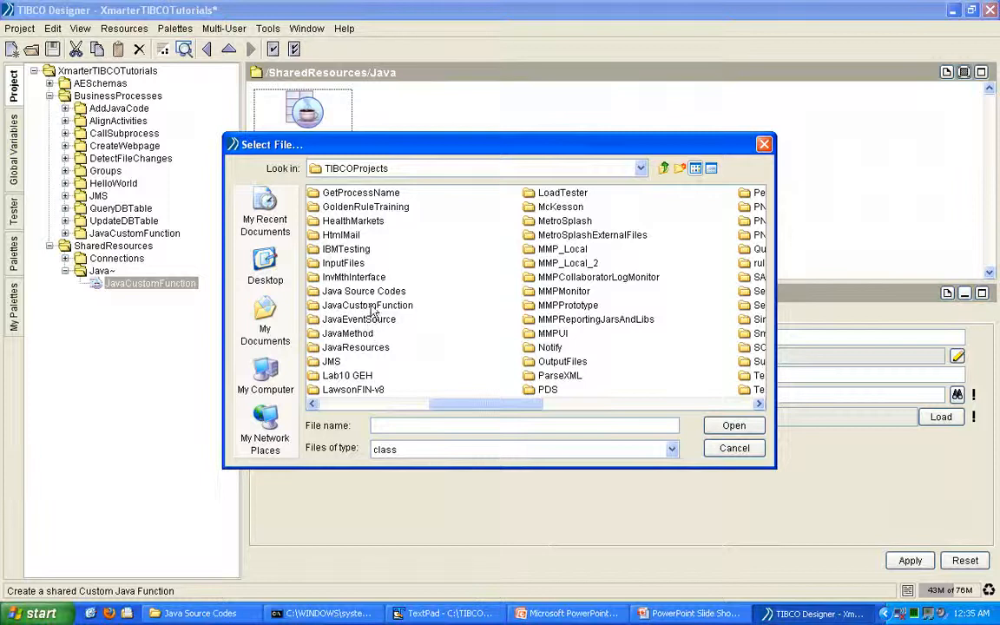
pyautogui.doubleClick(375, 292)
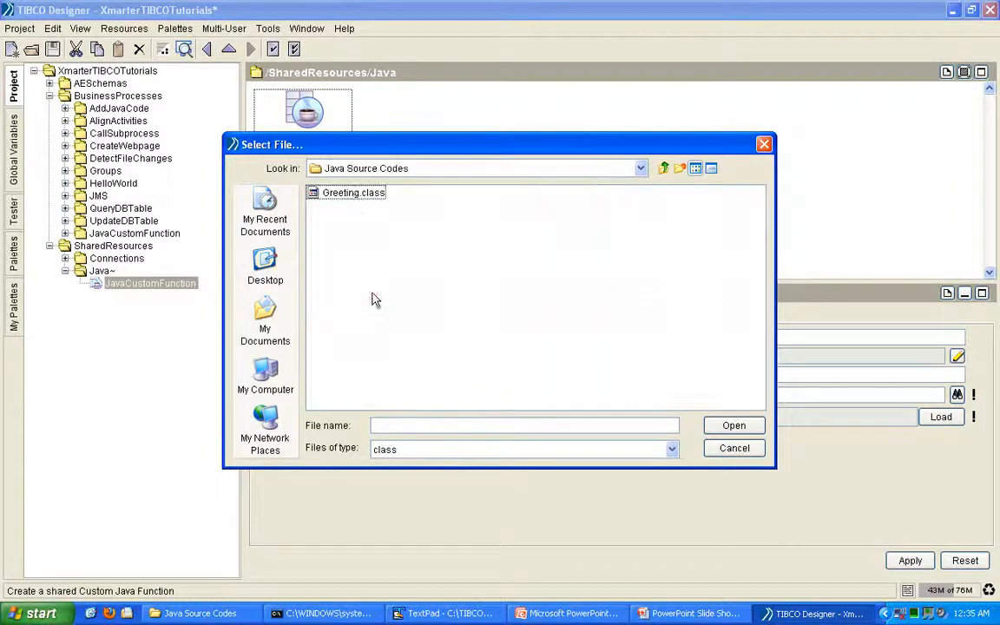
pyautogui.click(355, 200)
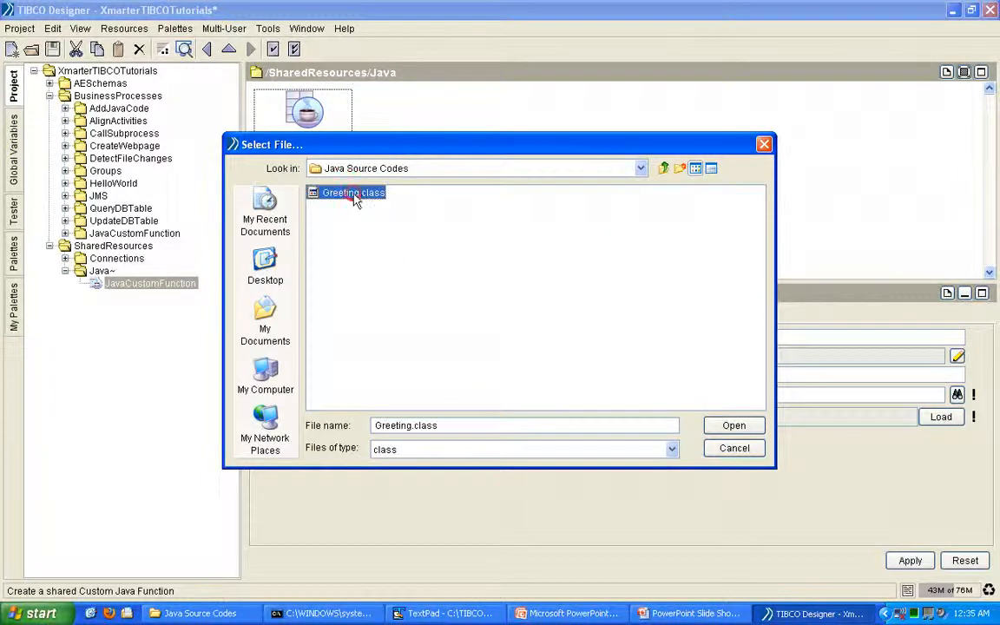
pyautogui.click(727, 426)
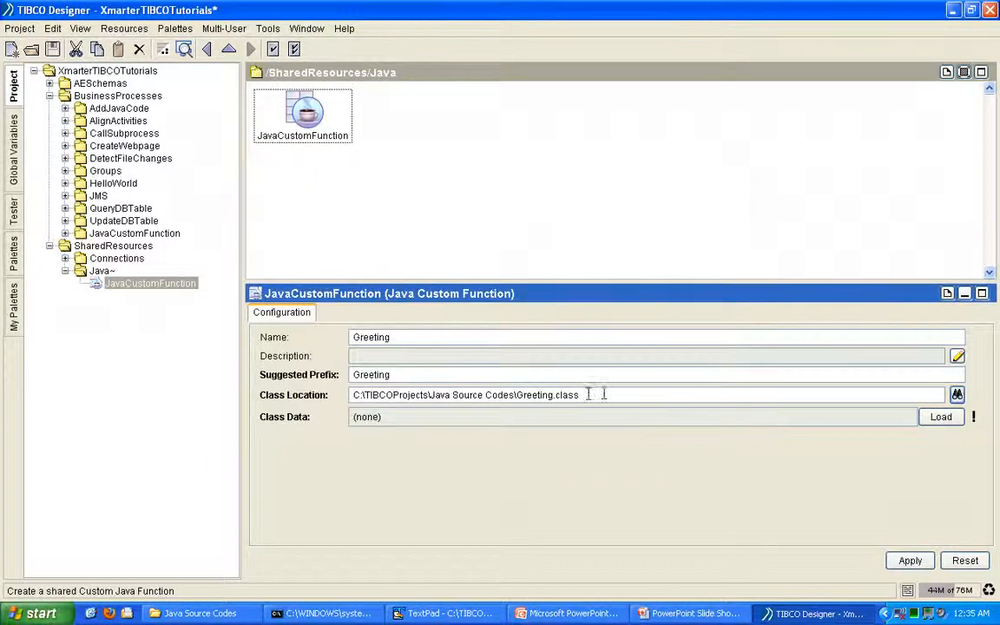
# Step: Load the class data for the Java Custom Function, apply the configuration, and save the project
pyautogui.click(940, 419)
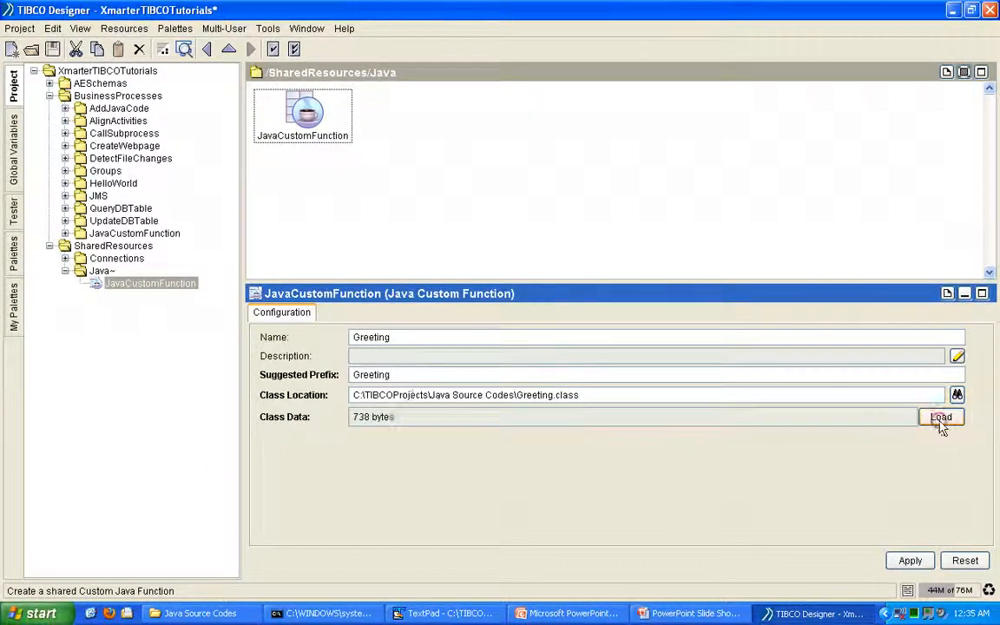
pyautogui.moveTo(410, 417); pyautogui.dragTo(349, 421)
pyautogui.click(909, 561)
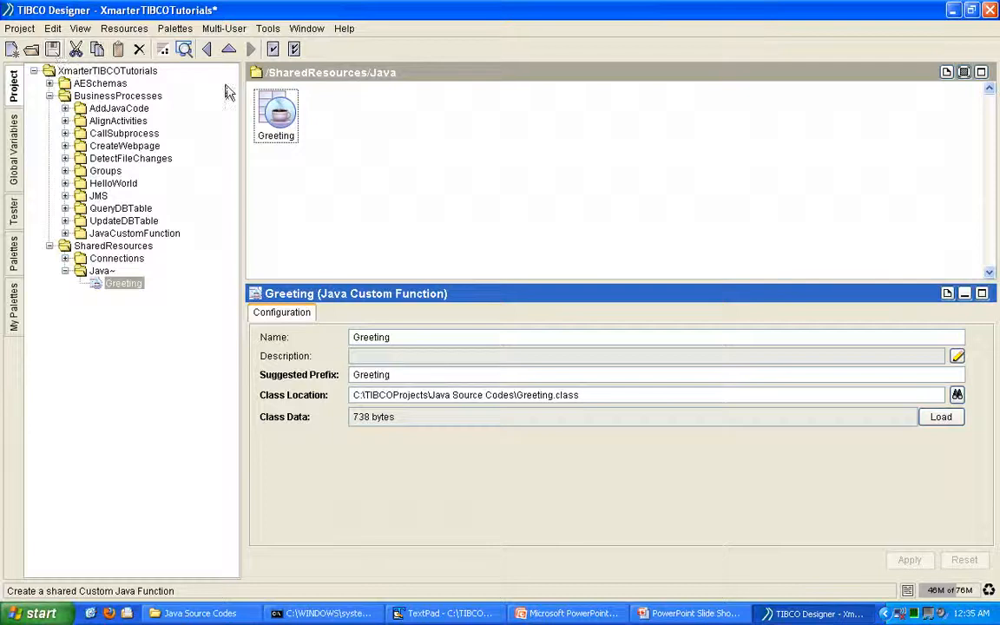
pyautogui.click(51, 49)
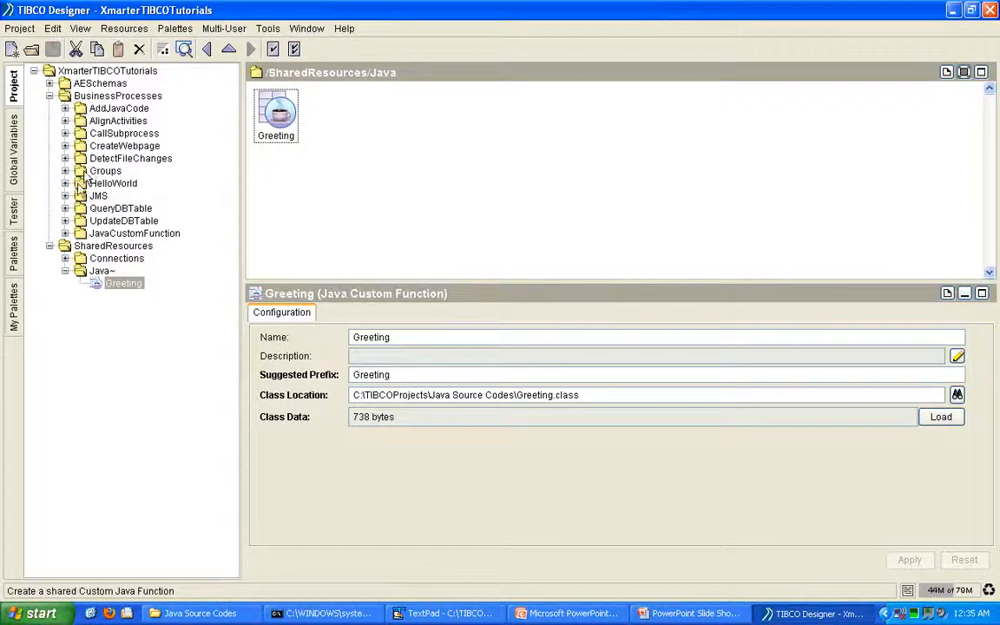
# Step: Open the CreateGreeting process in the JavaCustomFunction folder and shift its Start and End activities toward the canvas's left edge
pyautogui.click(65, 235)
pyautogui.click(137, 246)
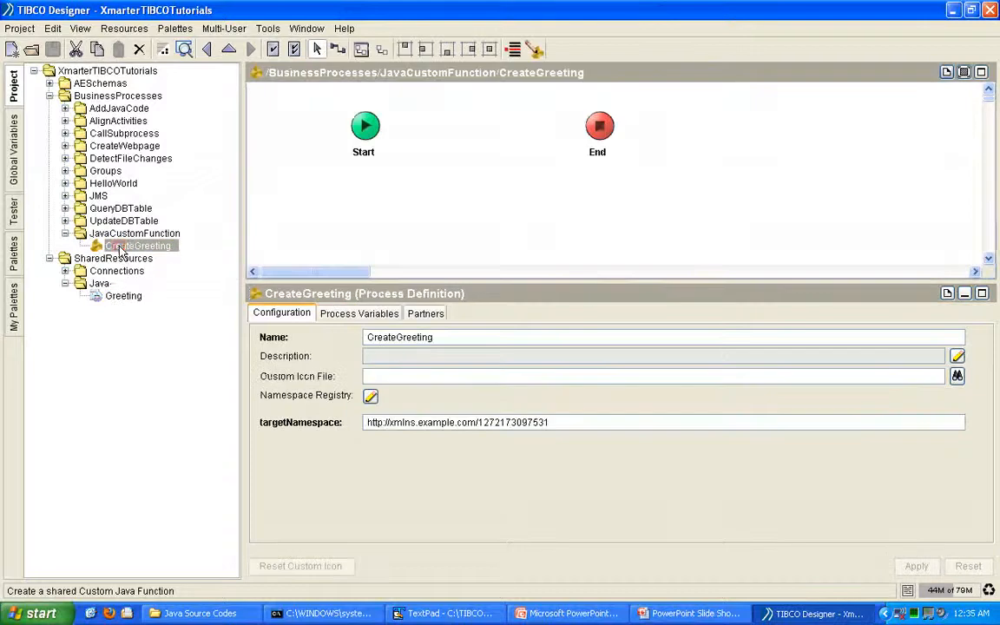
pyautogui.moveTo(638, 178); pyautogui.dragTo(269, 138)
# Step: Add a Write File activity to the CreateGreeting process and place it in line between Start and End
pyautogui.click(368, 156)
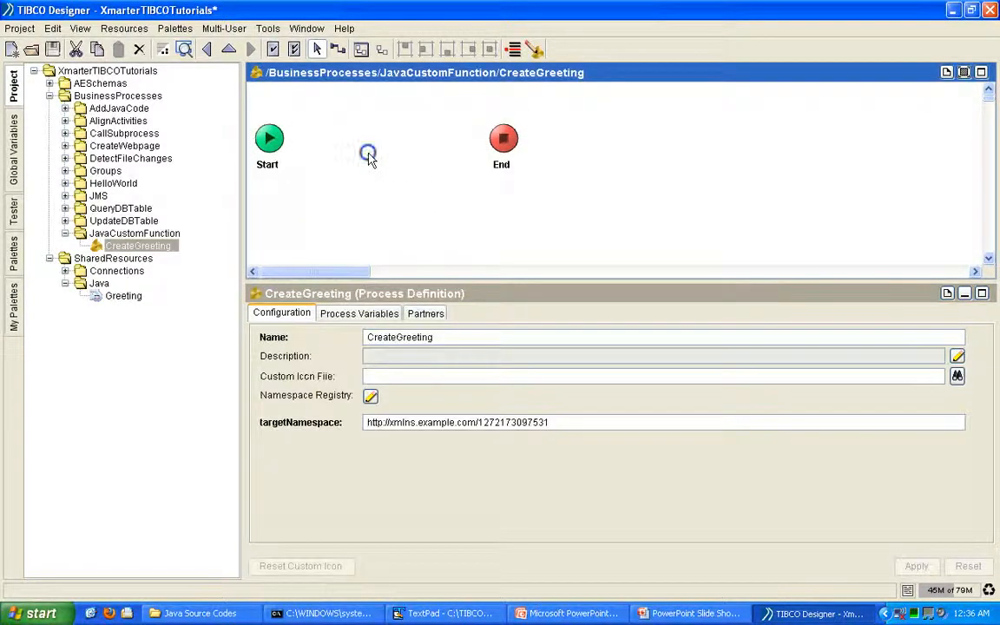
pyautogui.rightClick(368, 156)
pyautogui.moveTo(417, 186)
pyautogui.moveTo(541, 224)
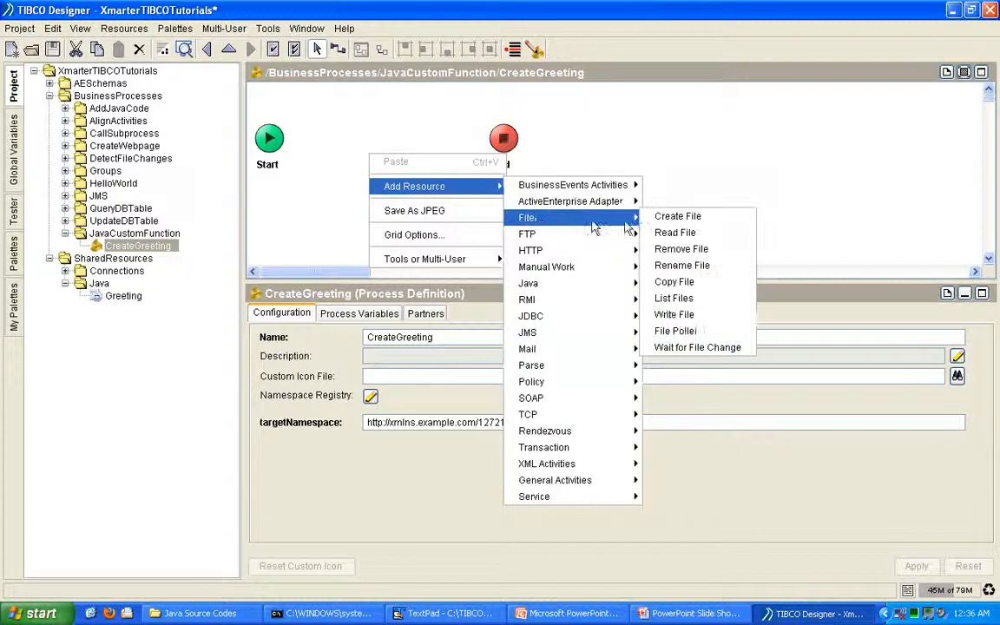
pyautogui.click(683, 317)
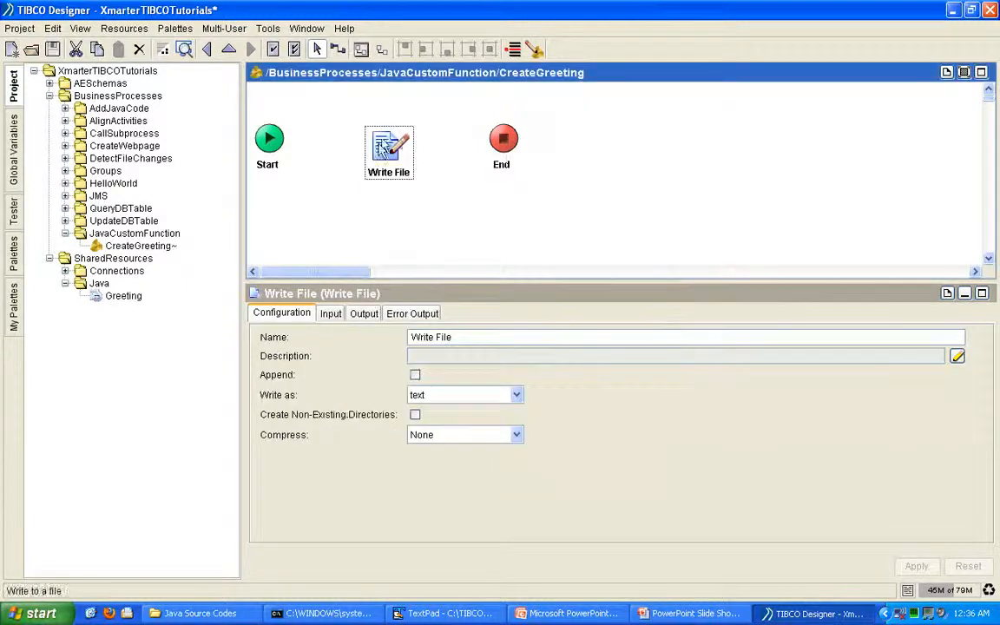
pyautogui.moveTo(389, 149); pyautogui.dragTo(376, 143)
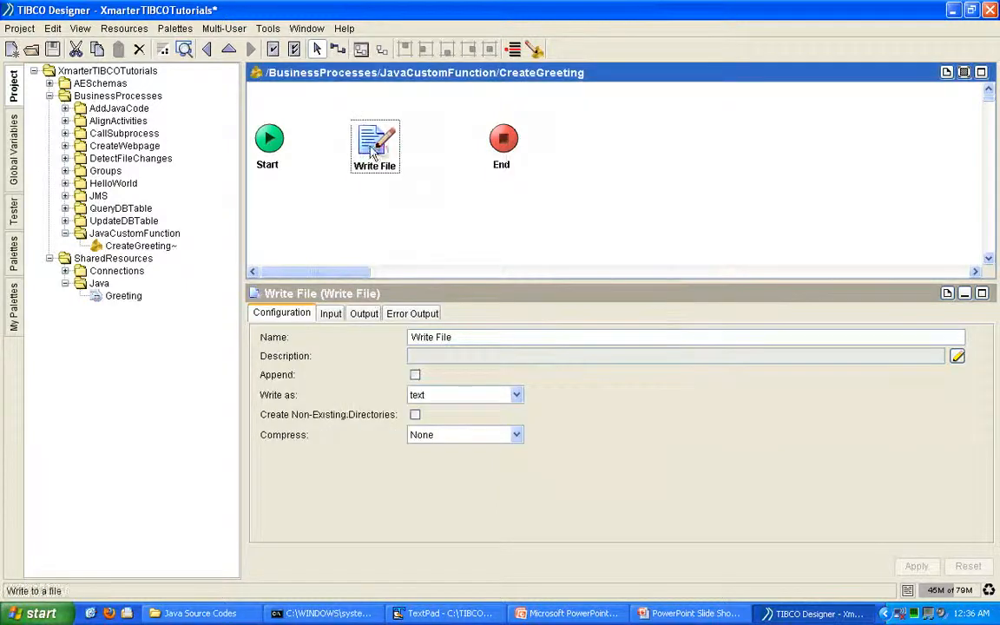
# Step: Set the Write File activity's fileName input to "C:/CreateGreeting.txt"
pyautogui.click(328, 315)
pyautogui.click(590, 393)
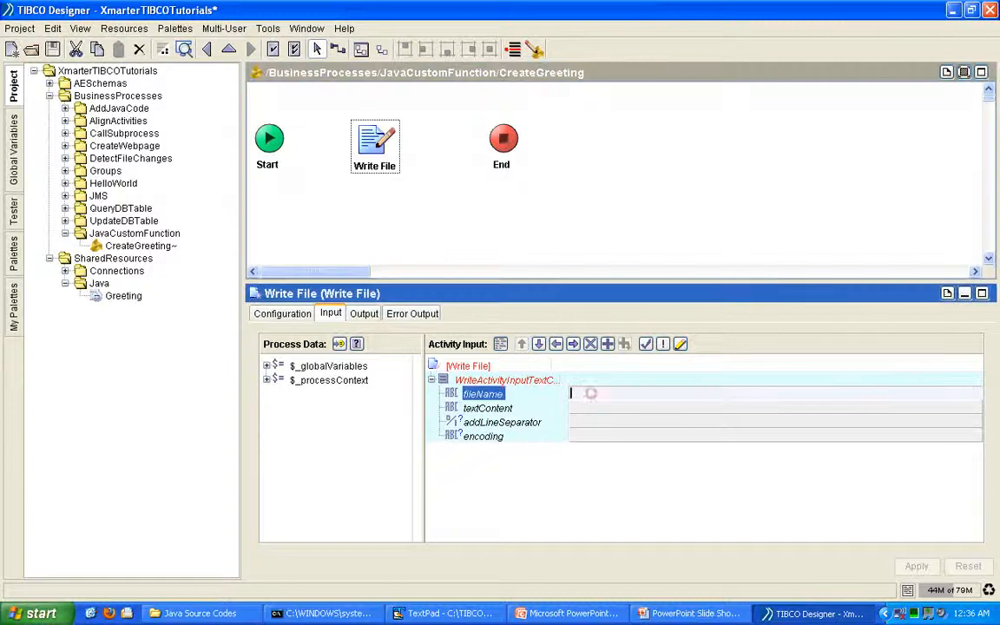
pyautogui.write('"')
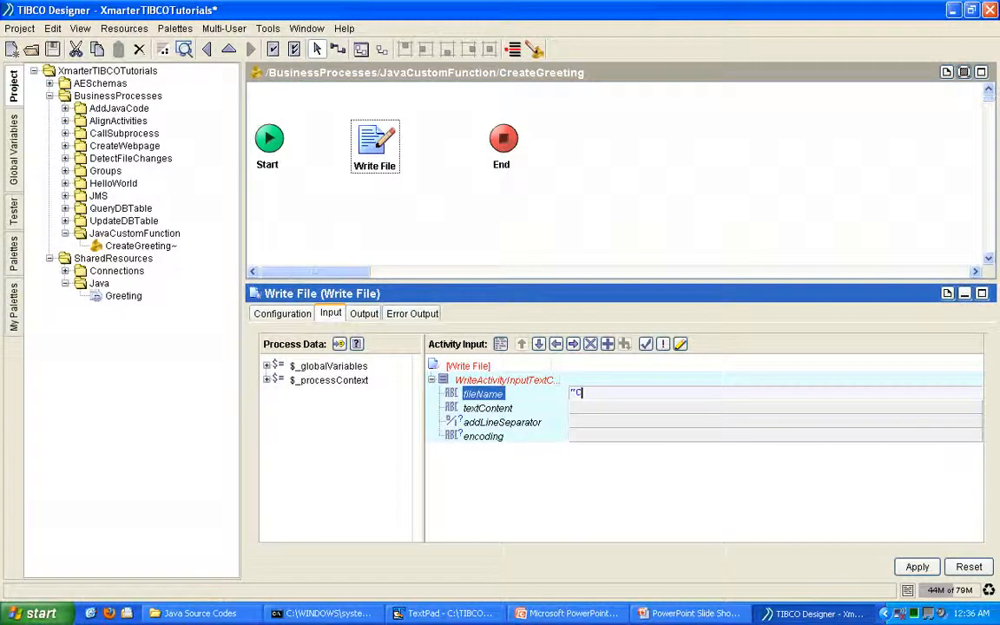
pyautogui.write('C:/HelloWorld')
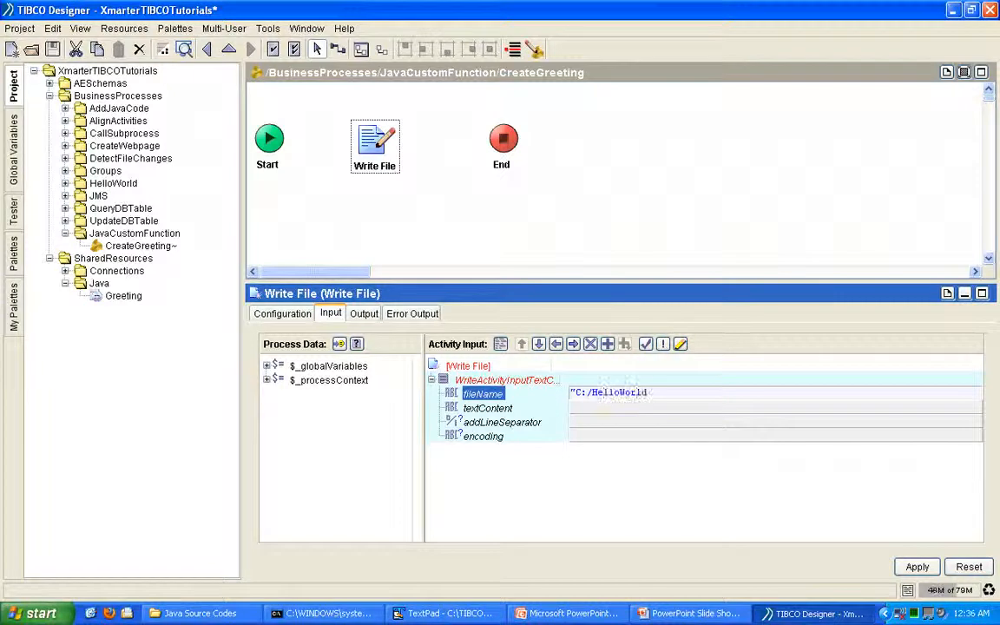
pyautogui.press('BackSpace')
pyautogui.press('BackSpace')
pyautogui.press('BackSpace')
pyautogui.press('BackSpace')
pyautogui.press('BackSpace')
pyautogui.press('BackSpace')
pyautogui.press('BackSpace')
pyautogui.press('BackSpace')
pyautogui.press('BackSpace')
pyautogui.press('BackSpace')
pyautogui.write('CreateGreetin')
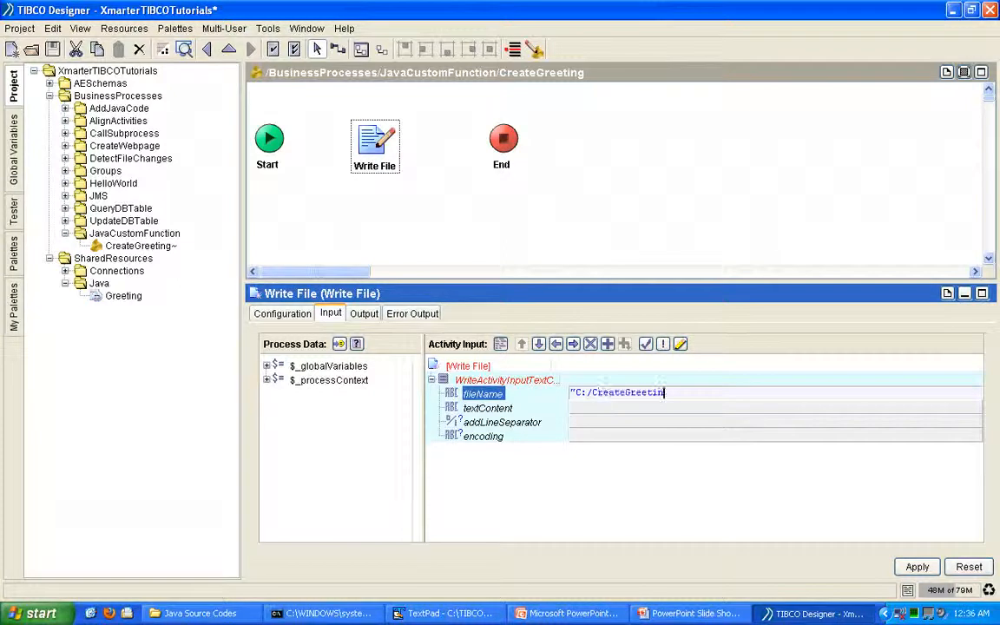
pyautogui.write('g.txt"')
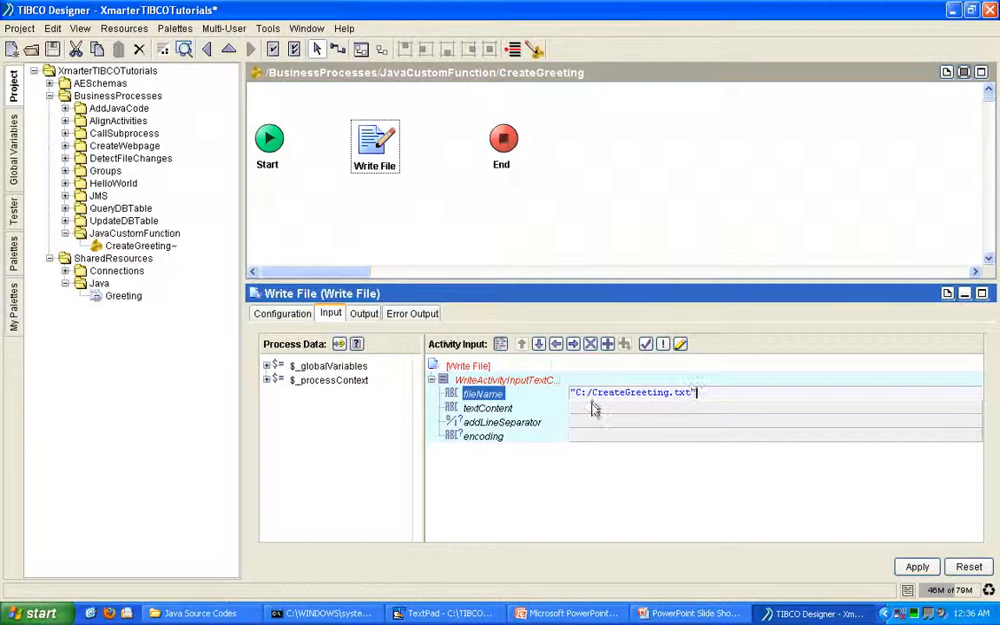
# Step: Insert the custom createGreeting function from the Greeting group as the XPath formula for the Write File activity's textContent input
pyautogui.click(591, 413)
pyautogui.click(591, 413)
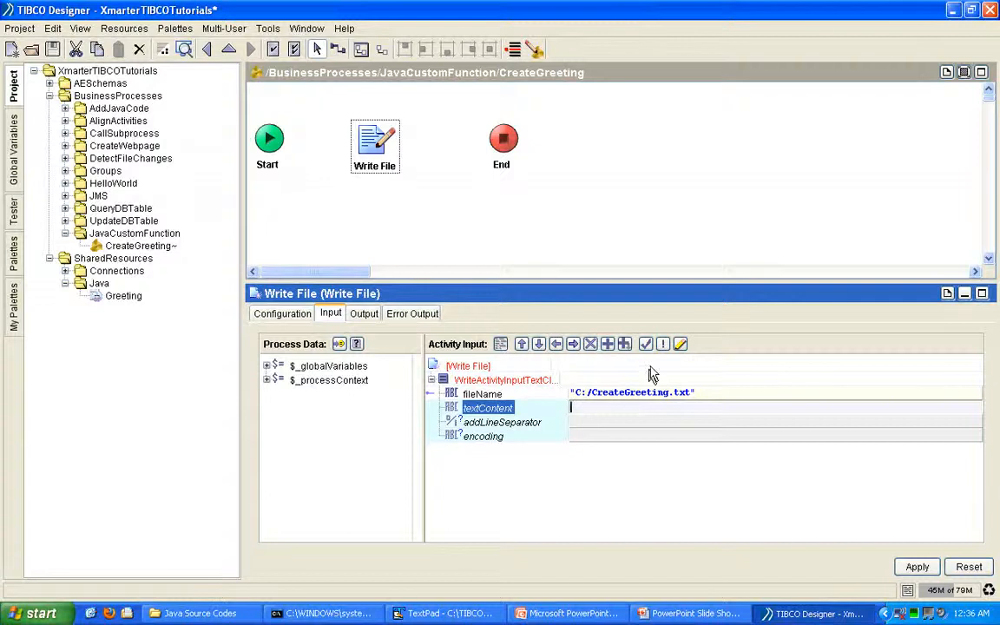
pyautogui.click(680, 344)
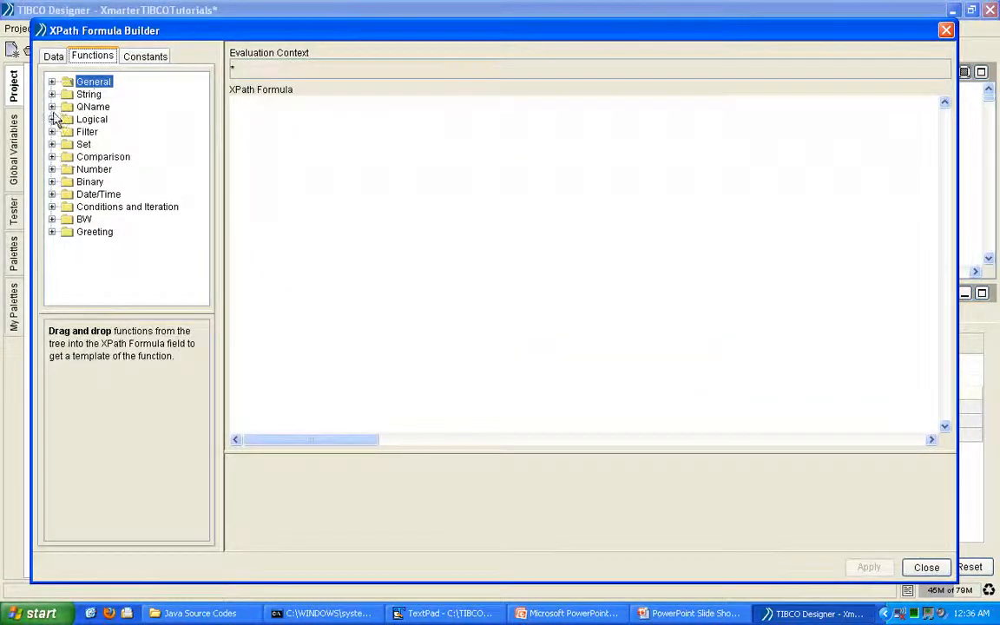
pyautogui.click(84, 236)
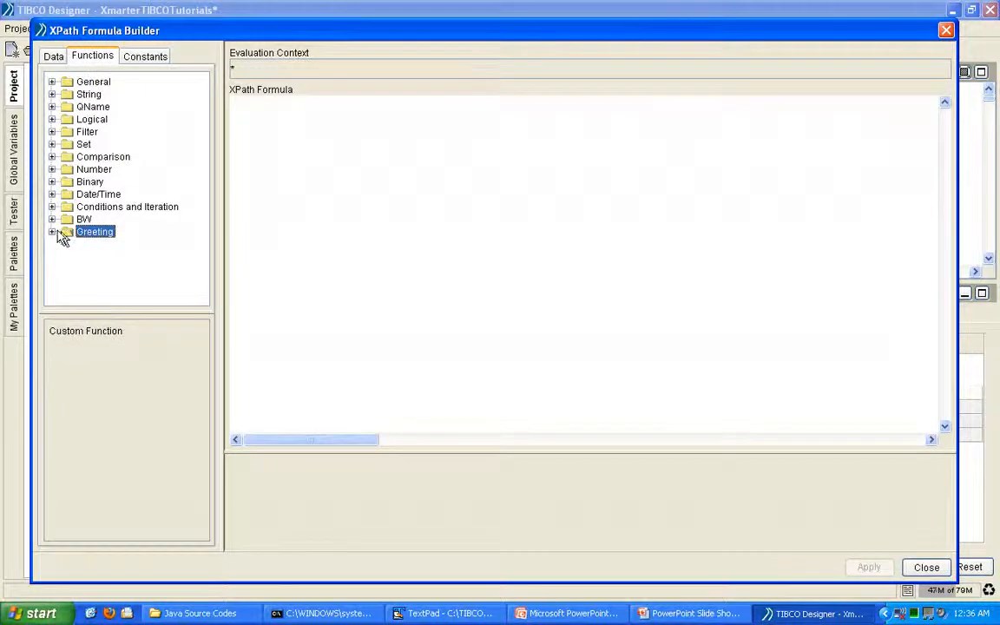
pyautogui.click(53, 233)
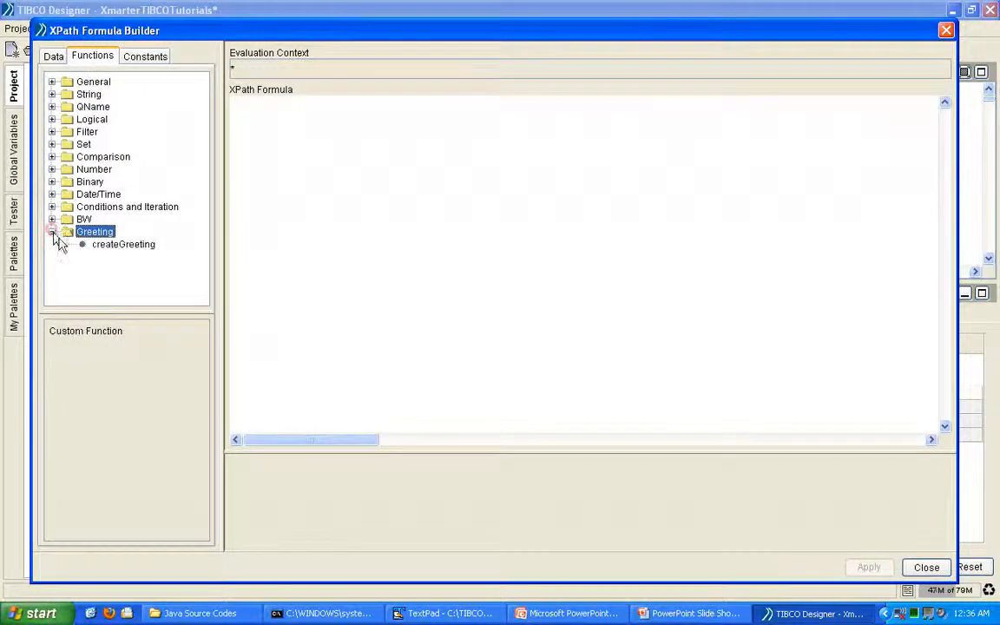
pyautogui.click(113, 247)
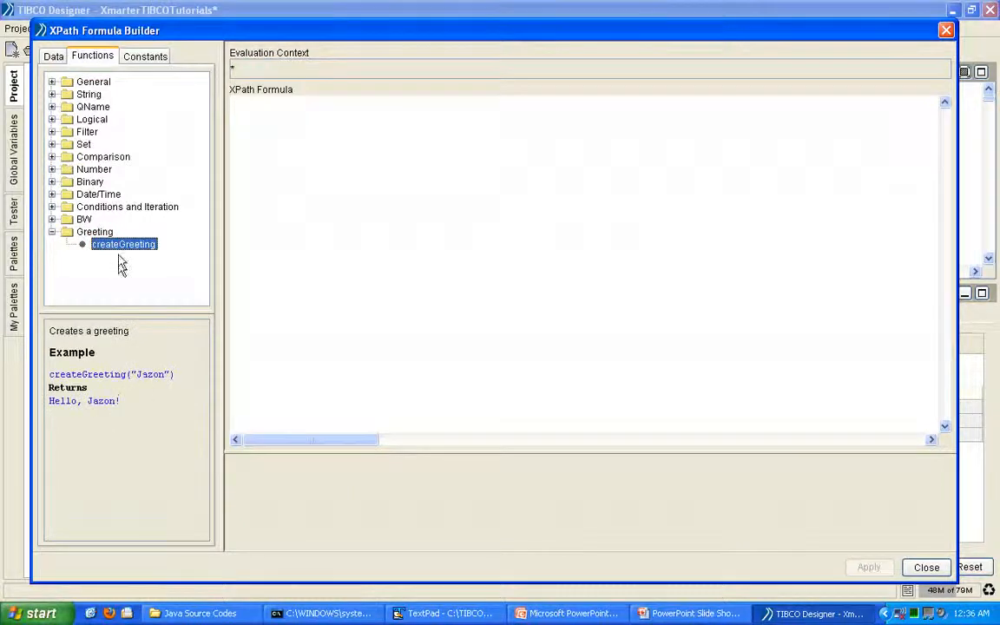
pyautogui.moveTo(120, 245); pyautogui.dragTo(403, 151)
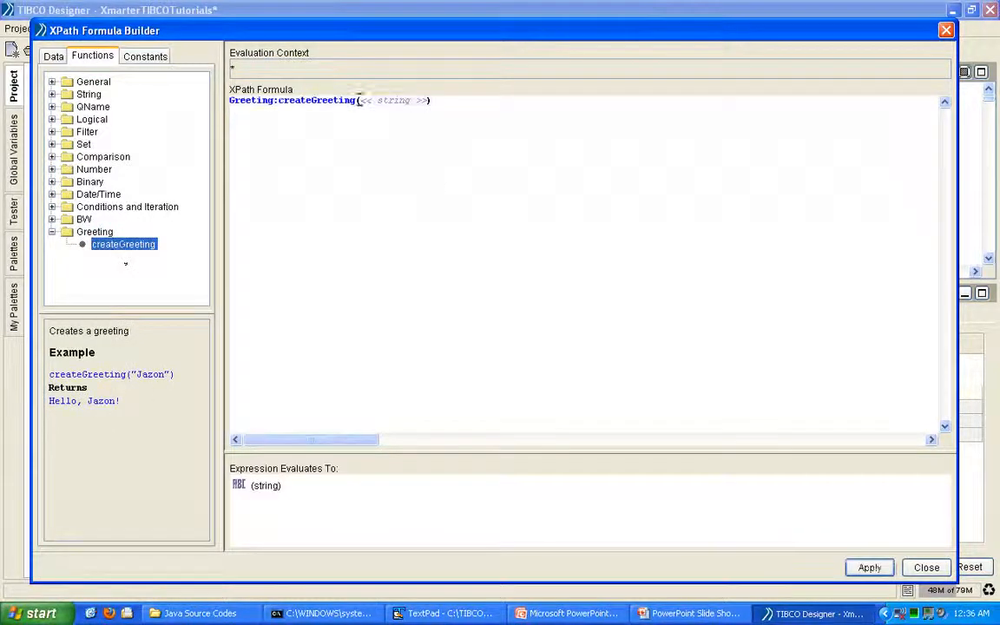
# Step: Replace createGreeting's string placeholder with a quoted first name, then apply the formula and close the XPath Formula Builder
pyautogui.moveTo(362, 100); pyautogui.dragTo(424, 100)
pyautogui.write('"')
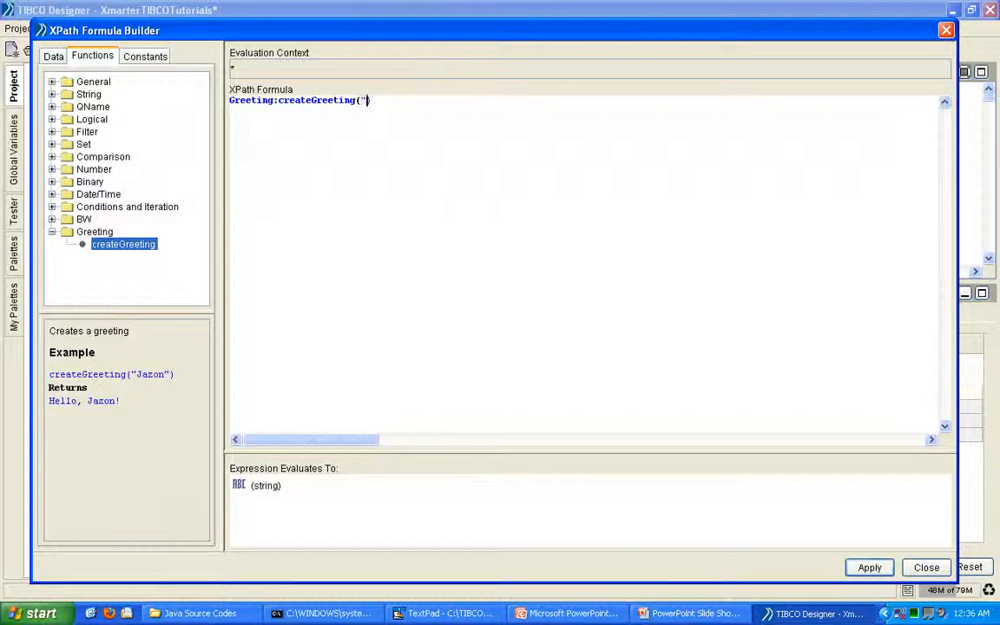
pyautogui.write('Jazon"')
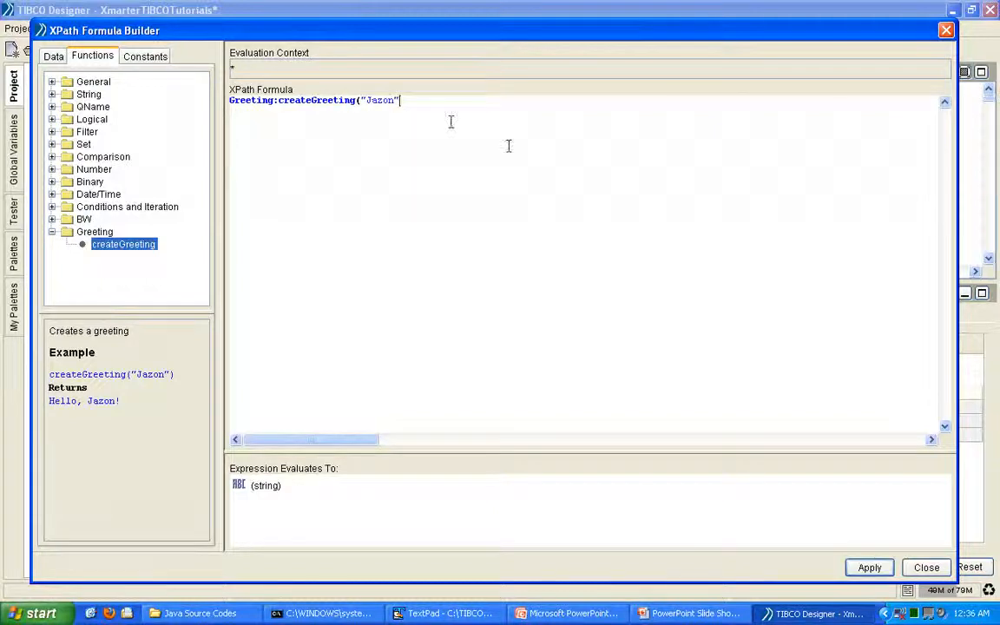
pyautogui.write(')')
pyautogui.click(871, 567)
pyautogui.click(926, 567)
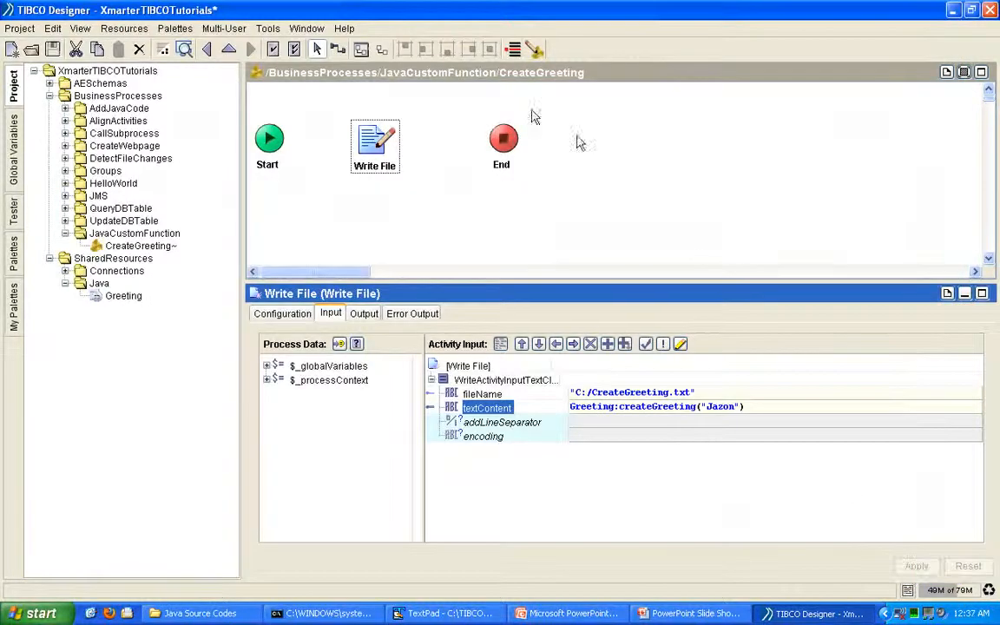
# Step: Connect Start to Write File and Write File to End with transitions, then center and align the activities in a row
pyautogui.click(338, 50)
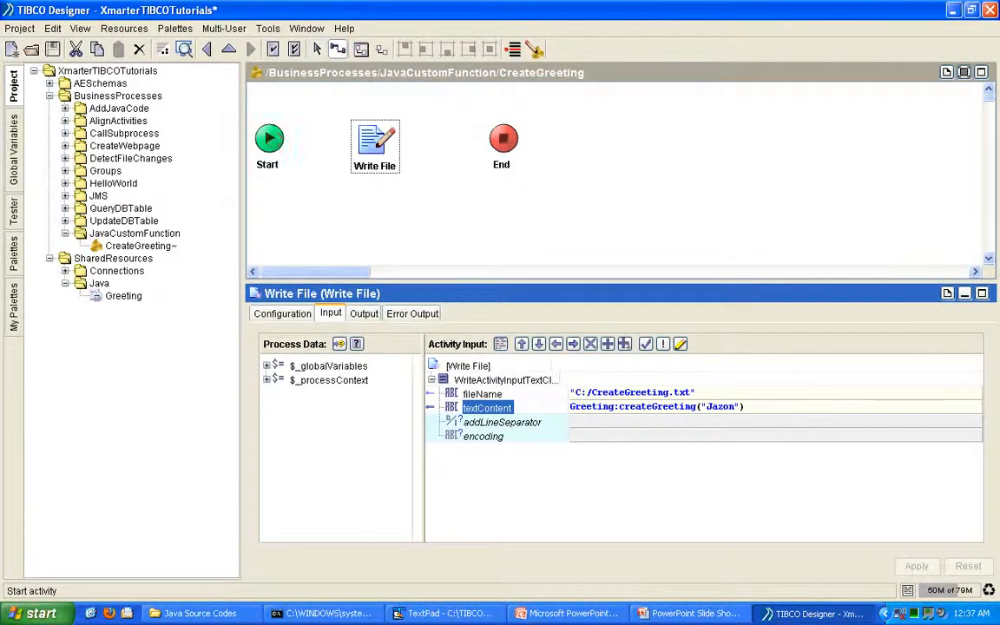
pyautogui.moveTo(269, 139); pyautogui.dragTo(503, 139)
pyautogui.click(317, 50)
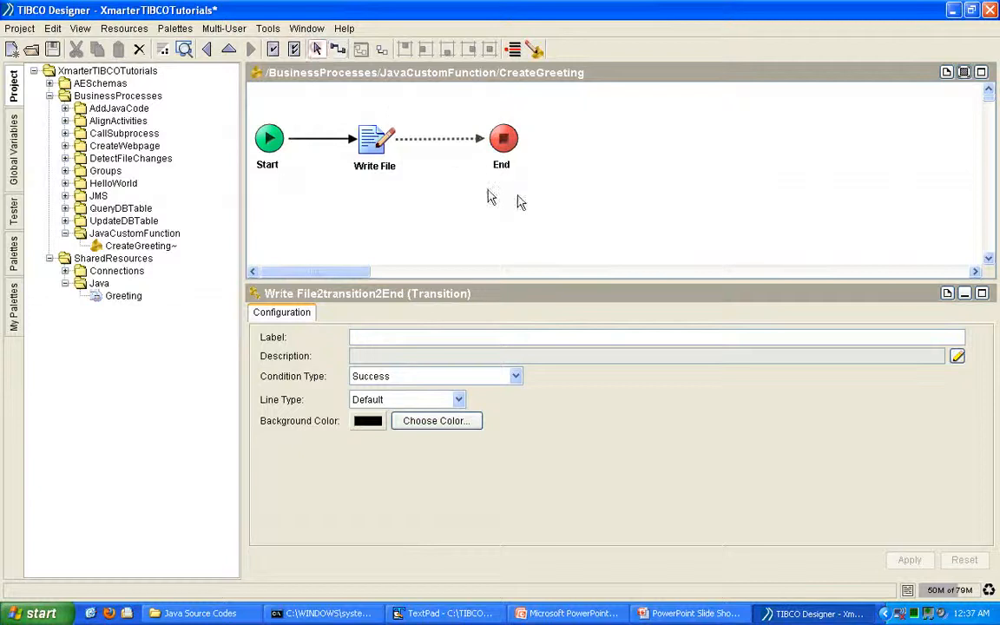
pyautogui.moveTo(369, 149); pyautogui.dragTo(377, 149)
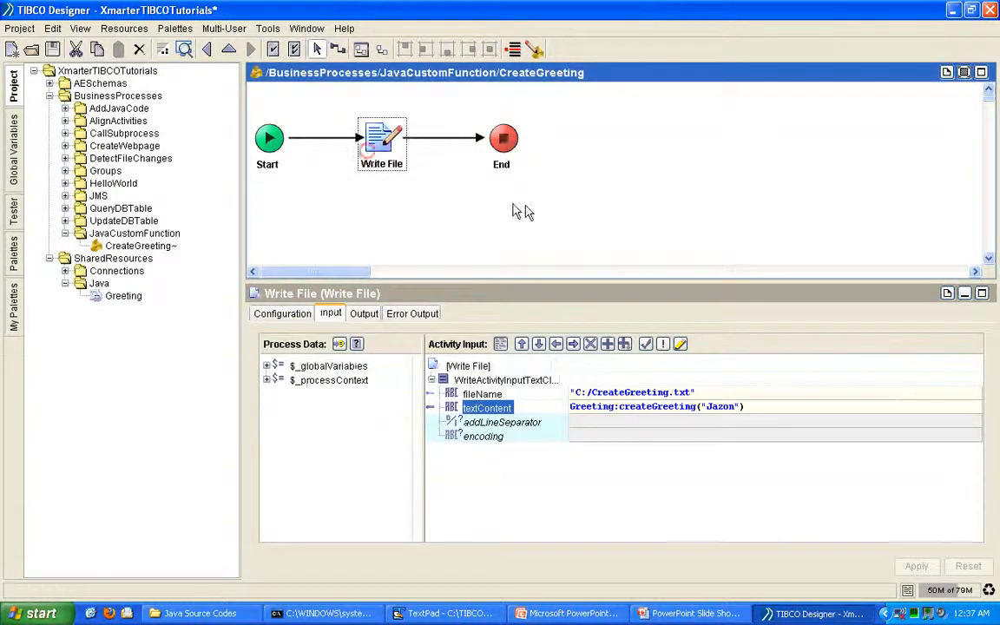
pyautogui.moveTo(521, 211); pyautogui.dragTo(242, 119)
pyautogui.click(380, 191)
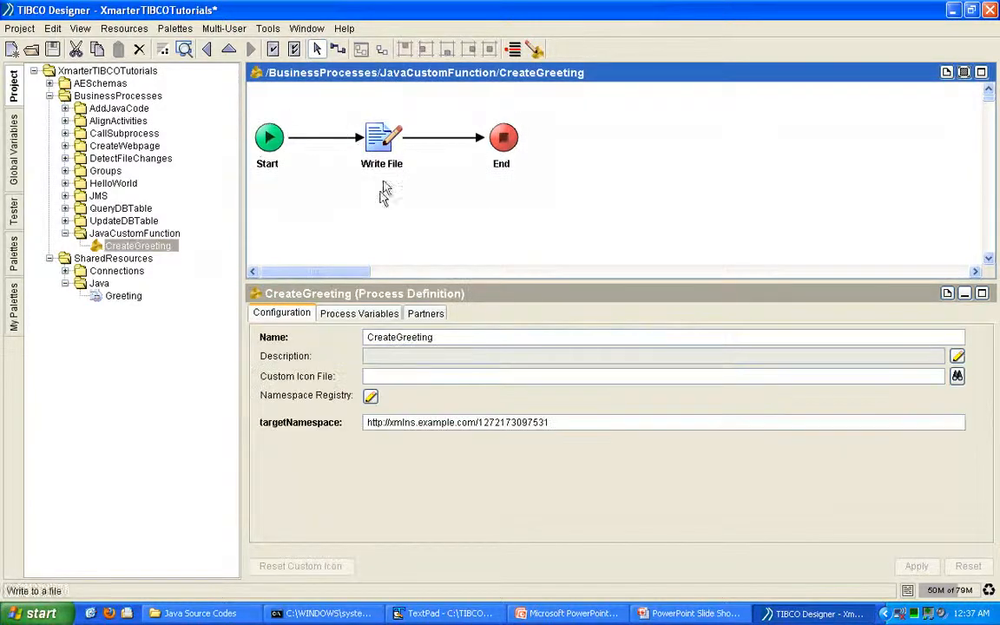
# Step: Validate the CreateGreeting process and save the project
pyautogui.click(273, 51)
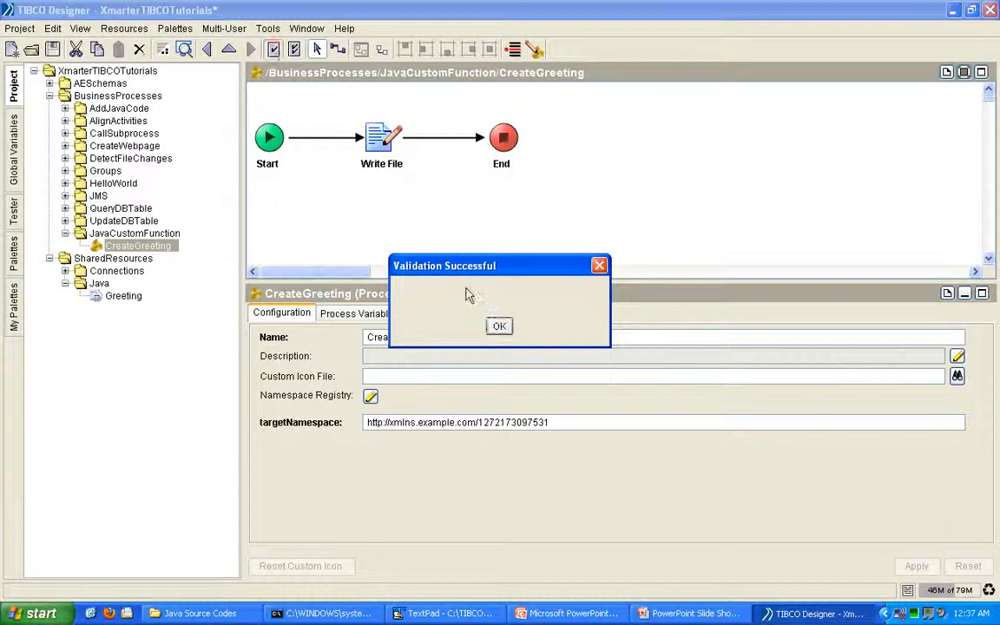
pyautogui.click(497, 324)
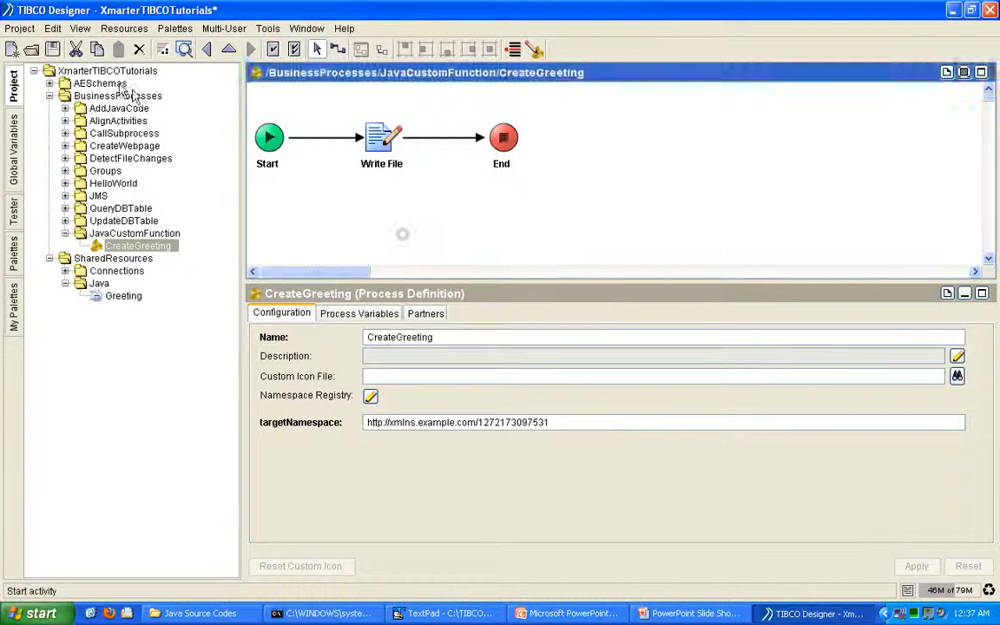
pyautogui.click(52, 49)
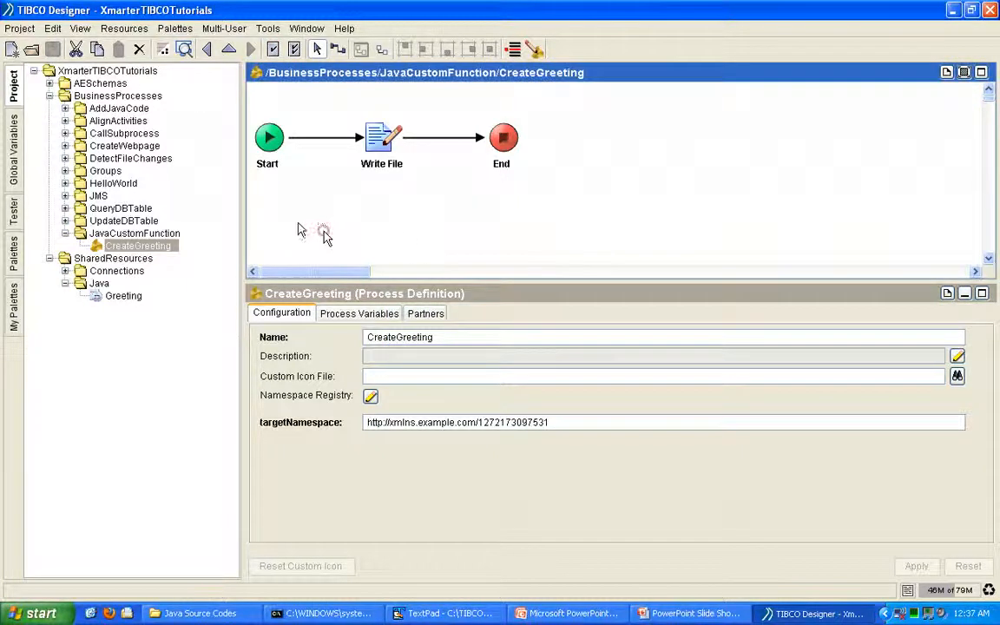
# Step: Load the CreateGreeting process in the tester and start a test run
pyautogui.click(13, 200)
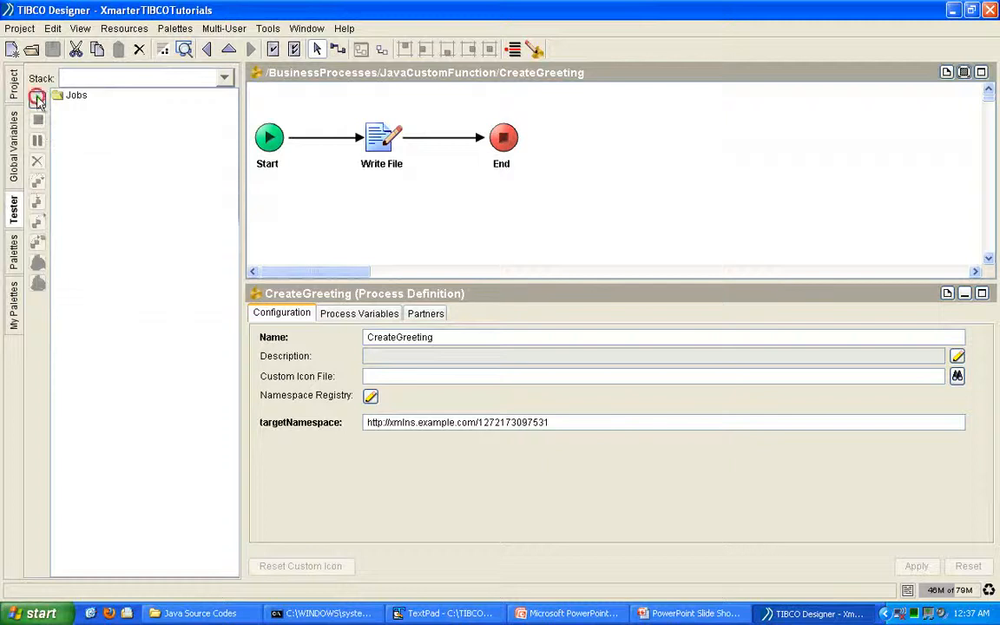
pyautogui.click(37, 100)
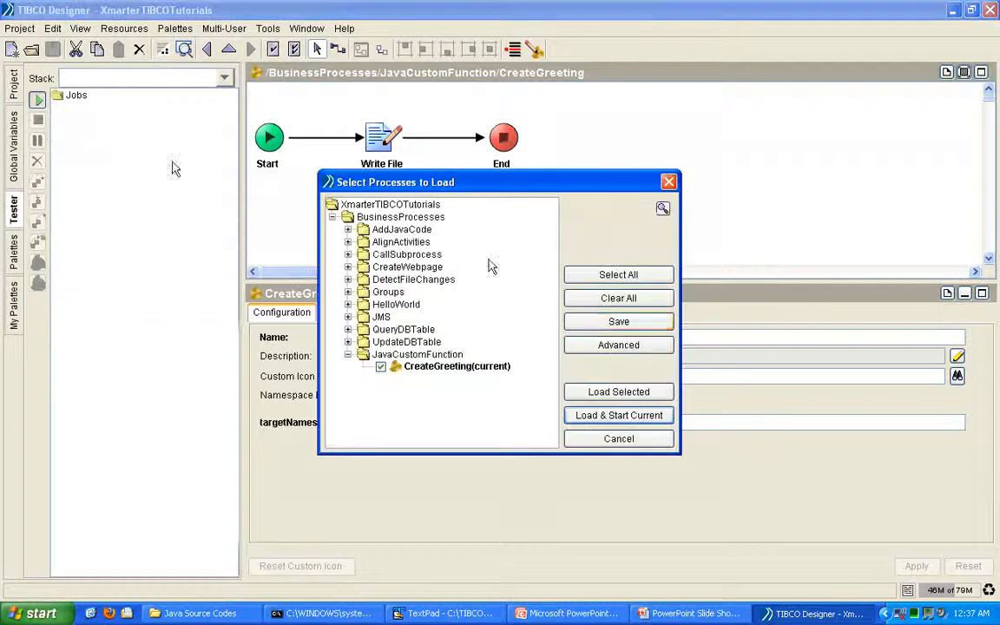
pyautogui.click(594, 418)
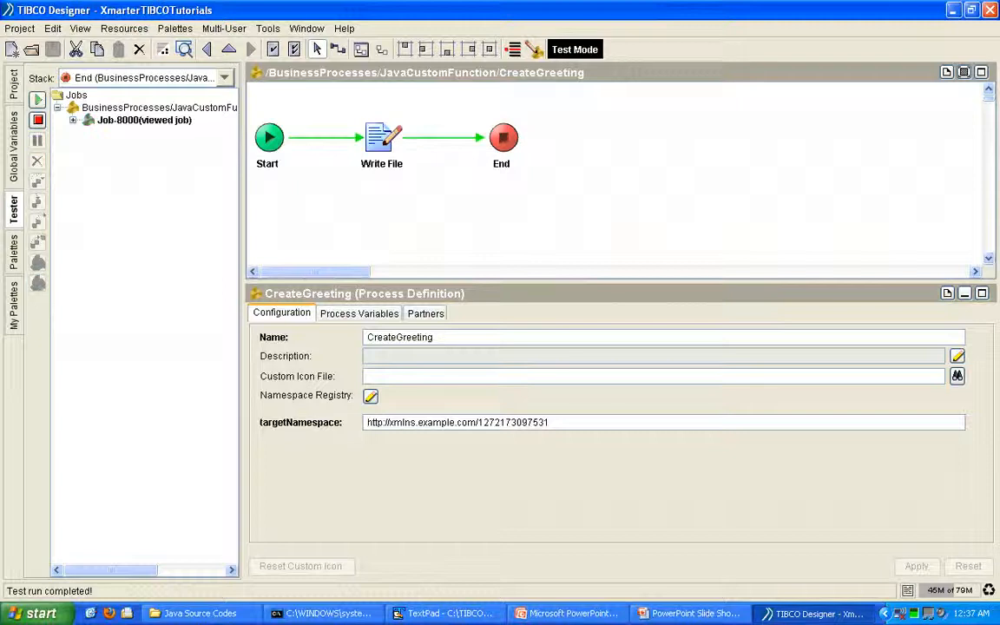
# Step: Browse to the root of the C: drive in Windows and open the generated CreateGreeting.txt file
pyautogui.click(92, 615)
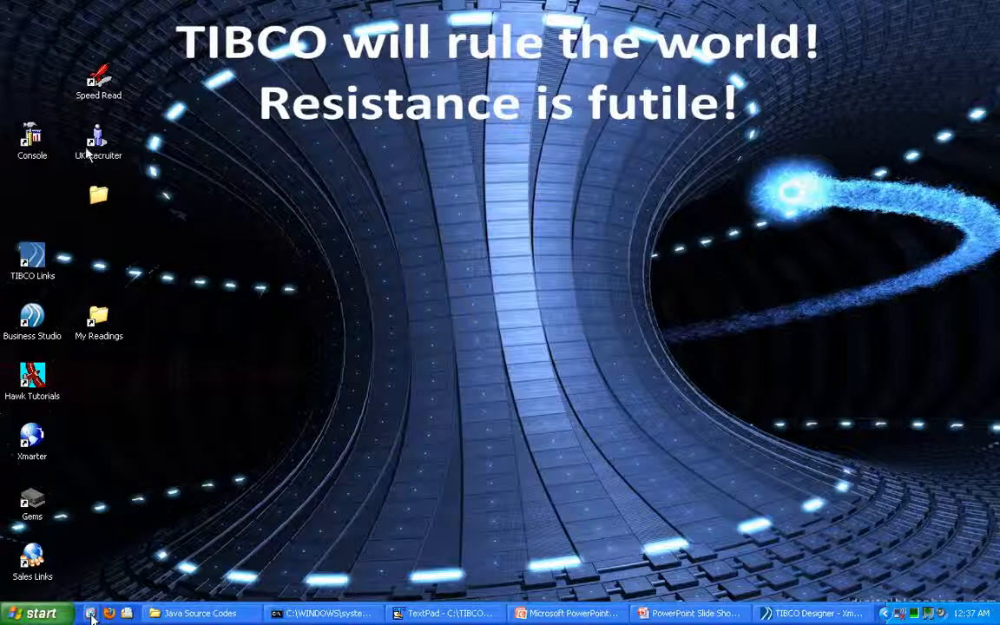
pyautogui.doubleClick(28, 24)
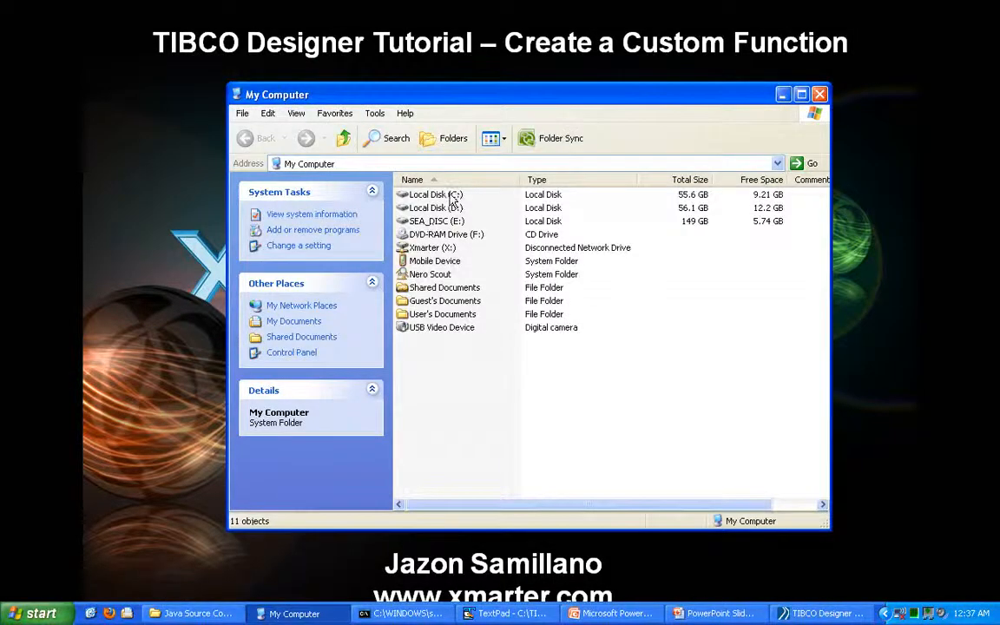
pyautogui.doubleClick(441, 195)
pyautogui.click(821, 426)
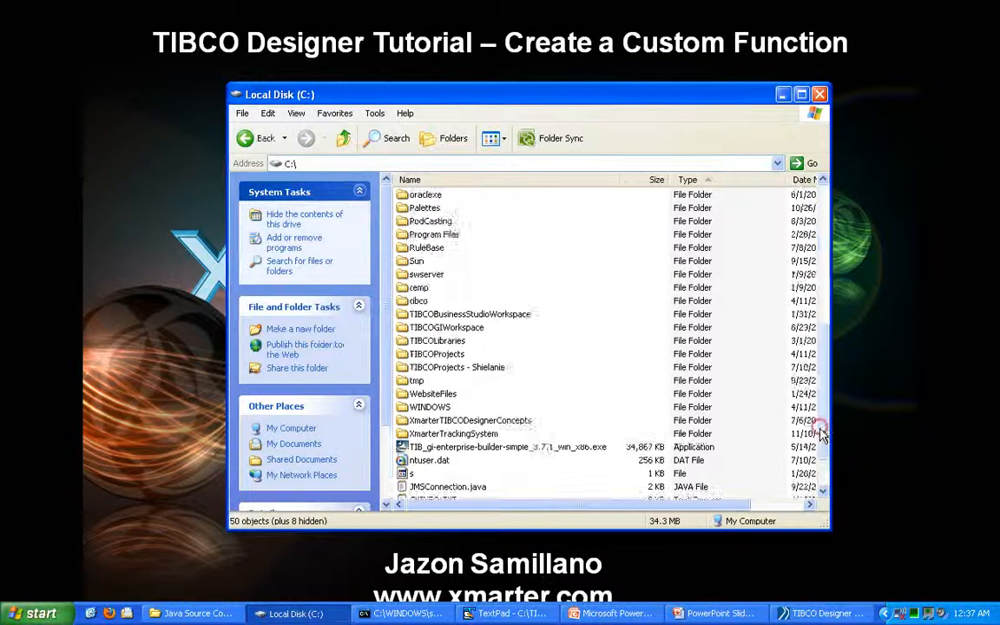
pyautogui.click(823, 480)
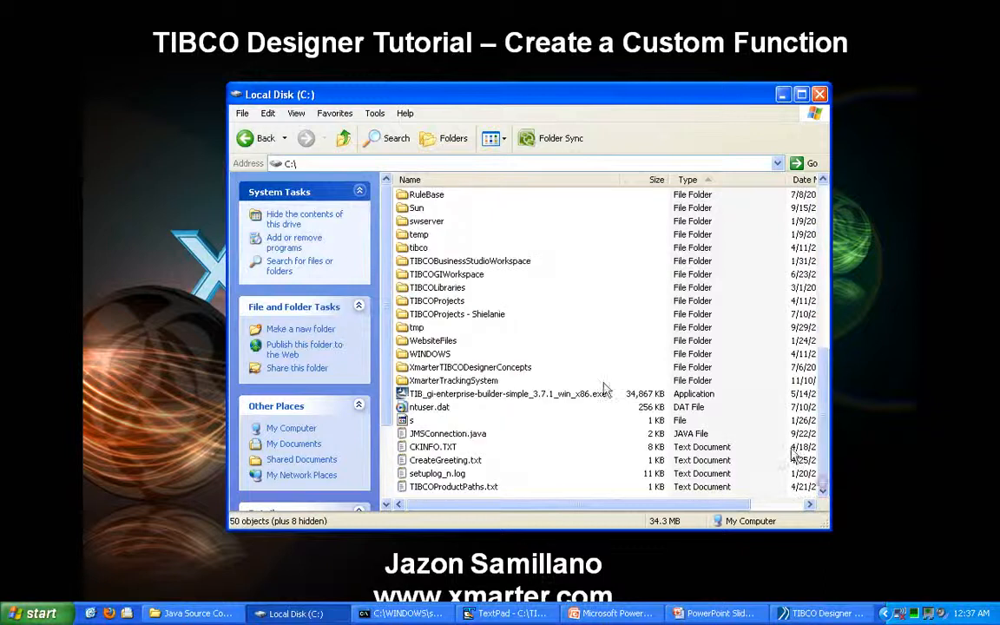
pyautogui.doubleClick(460, 462)
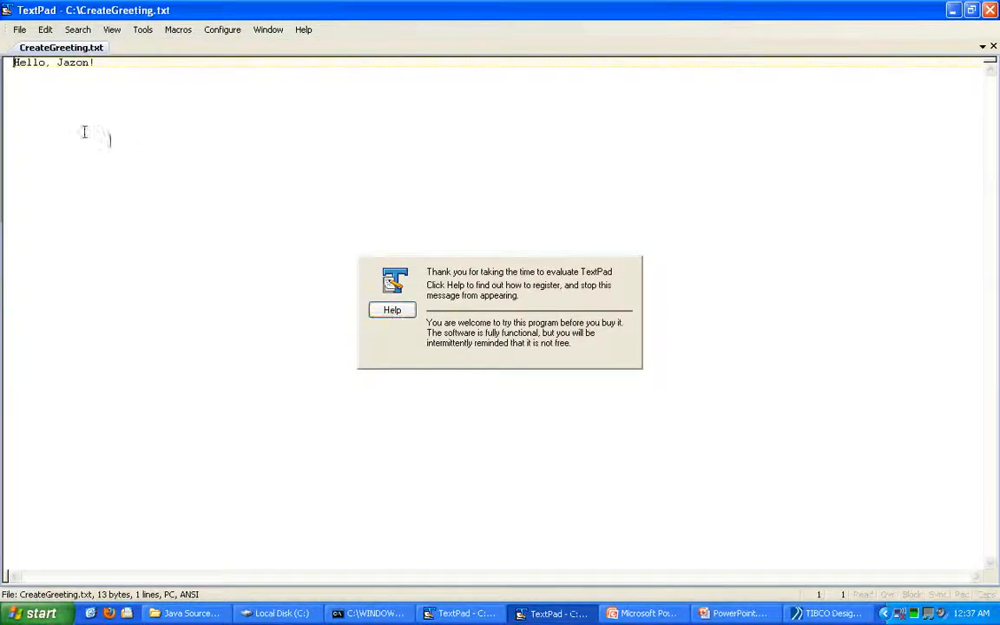
# Step: Check the greeting line written in CreateGreeting.txt, then close the file and the C: drive window
pyautogui.moveTo(123, 84); pyautogui.dragTo(1, 41)
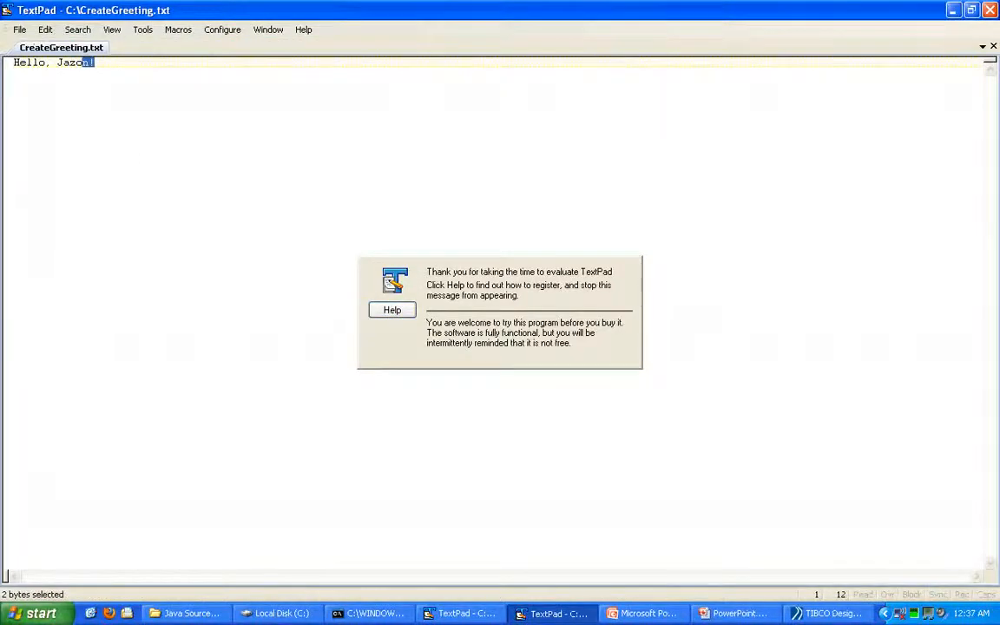
pyautogui.doubleClick(76, 63)
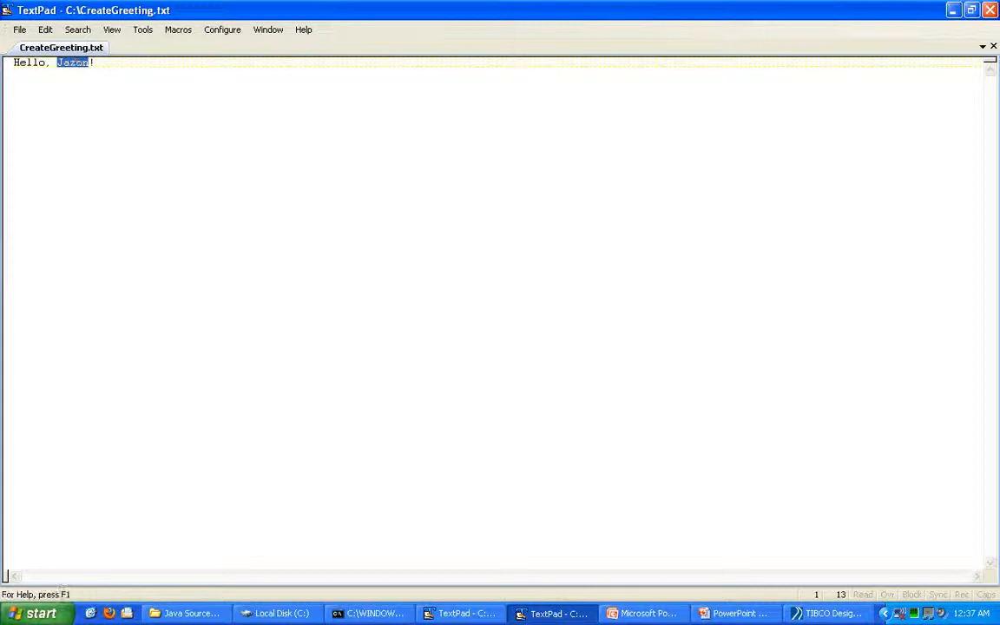
pyautogui.click(851, 132)
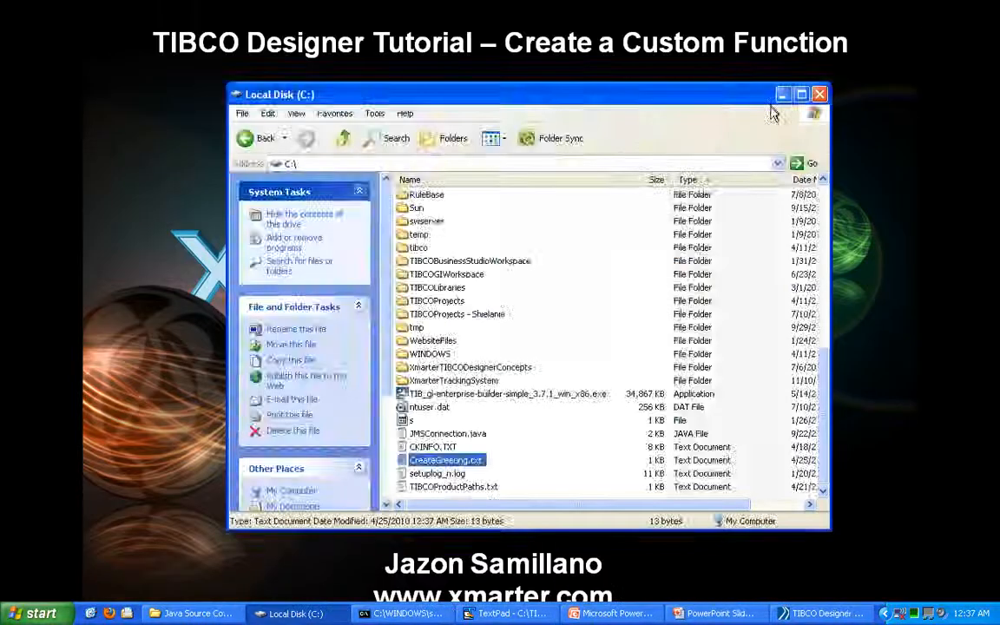
pyautogui.click(820, 94)
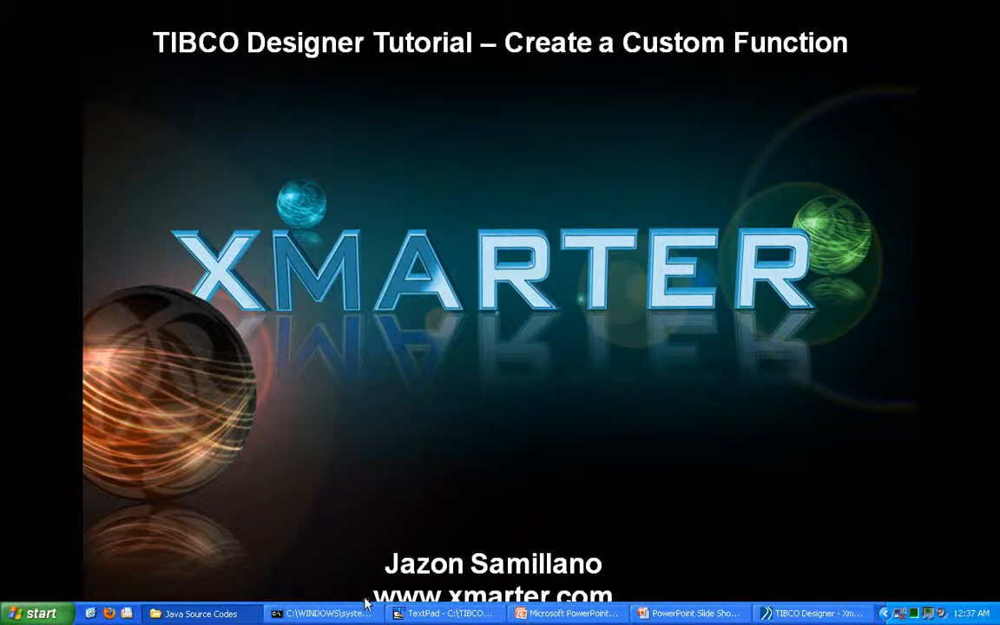
# Step: Switch back to TIBCO Designer and show the project's resource tree
pyautogui.click(91, 614)
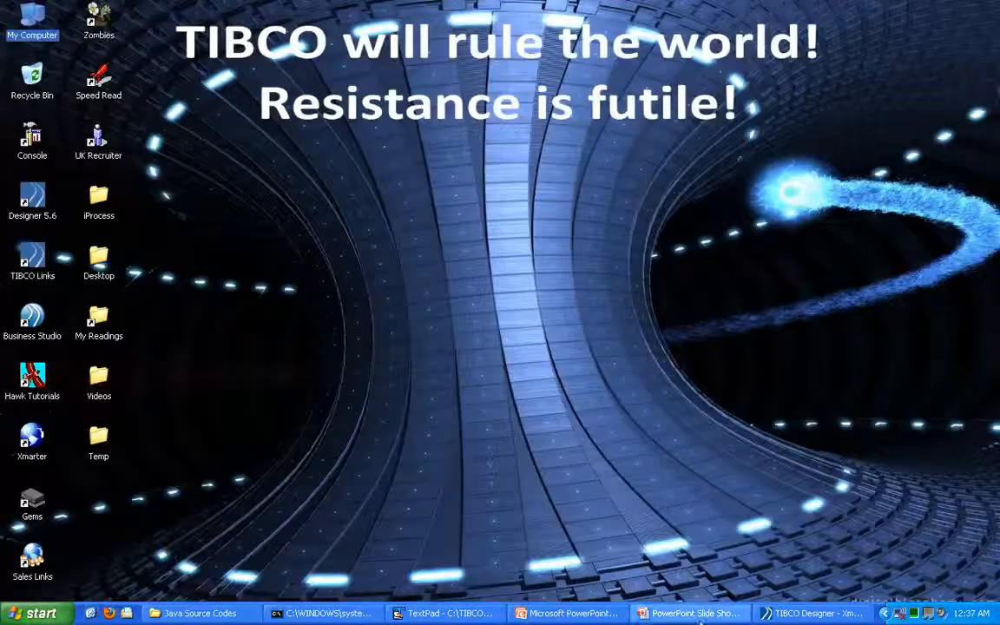
pyautogui.click(794, 615)
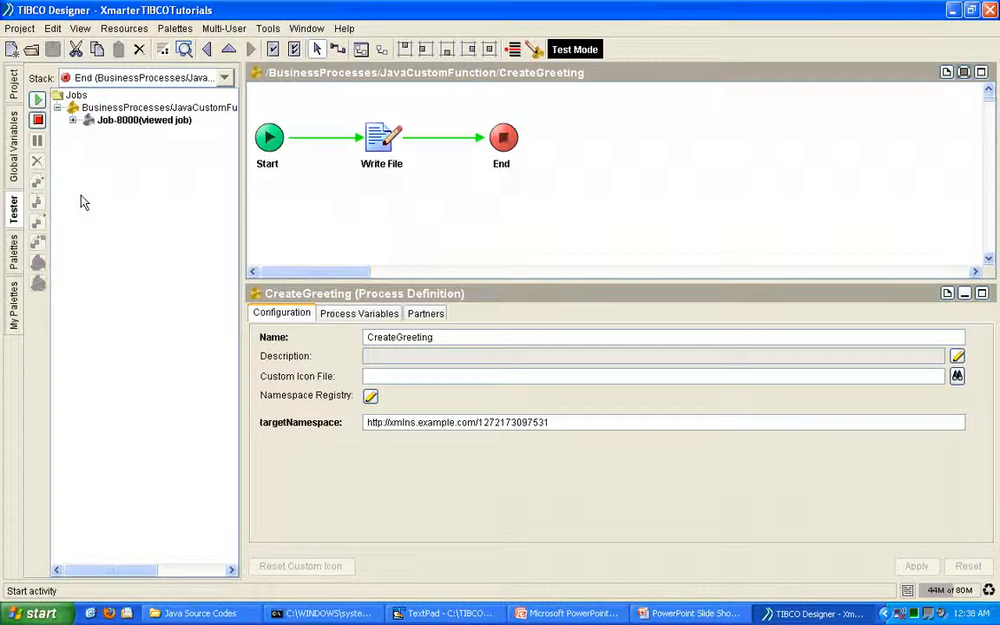
pyautogui.click(18, 91)
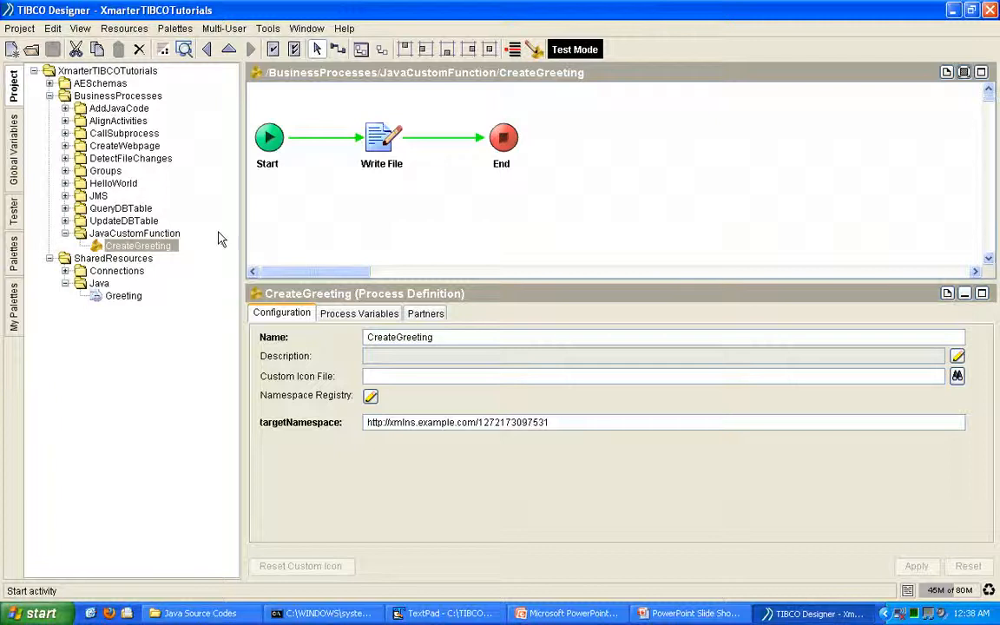